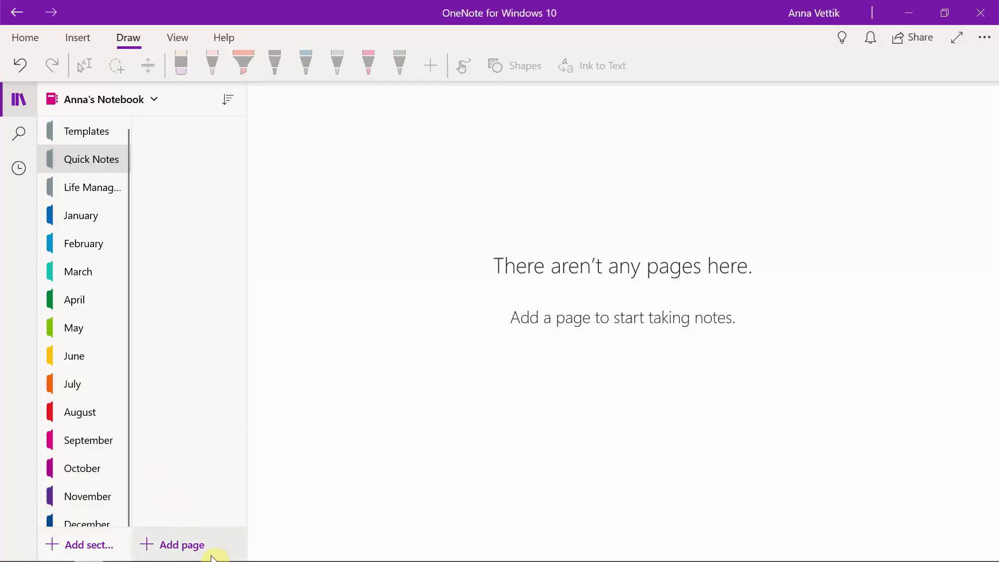
Add a page to the Quick Notes section and give it a pink background with small grid rule lines.
click(171, 545)
click(177, 37)
click(484, 66)
click(468, 169)
click(396, 66)
click(447, 304)
click(582, 255)
click(595, 251)
click(380, 169)
click(376, 202)
click(384, 176)
click(411, 173)
click(365, 74)
Draw a dark purple square outline in the upper middle of the page.
click(128, 37)
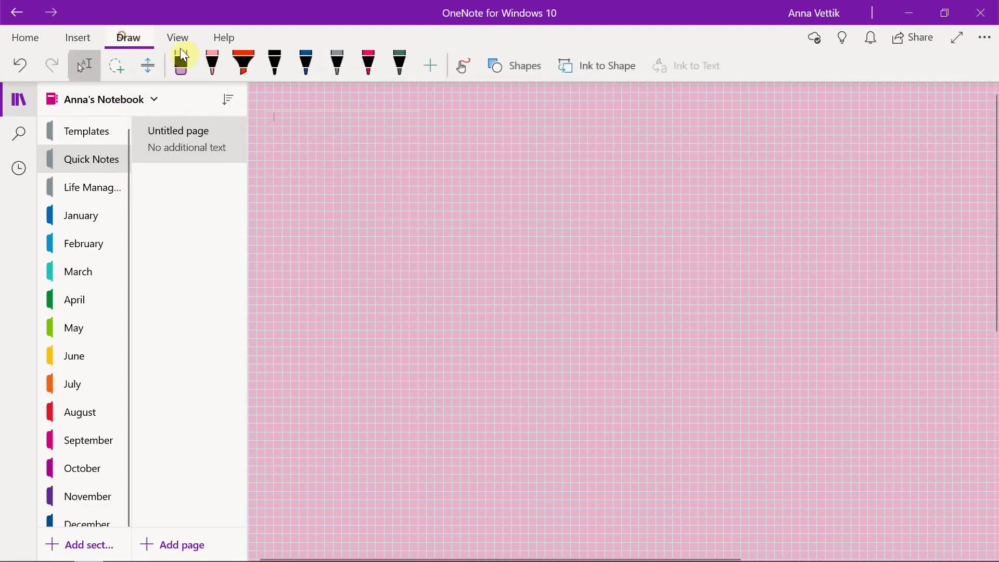
click(274, 63)
click(331, 133)
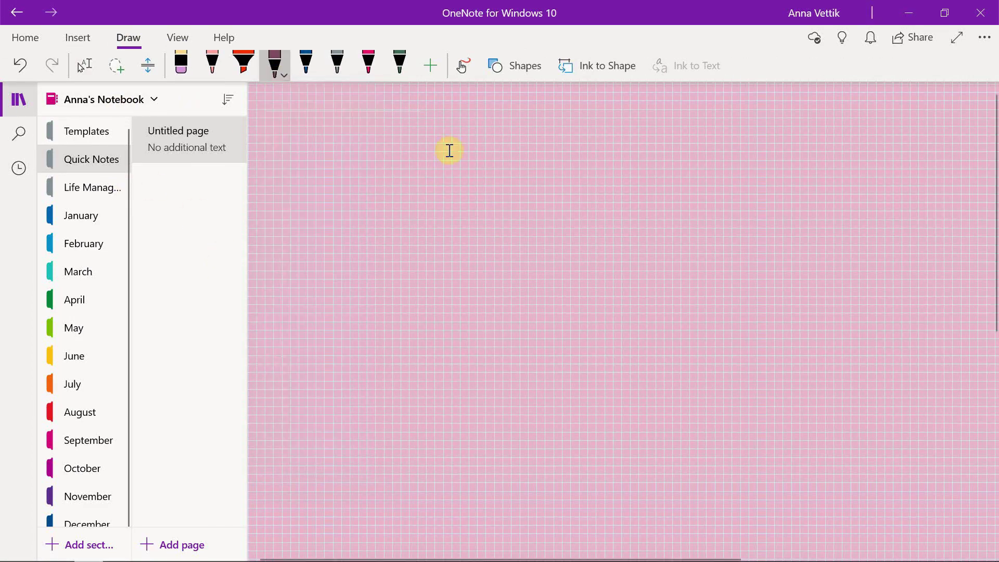
click(525, 66)
click(517, 194)
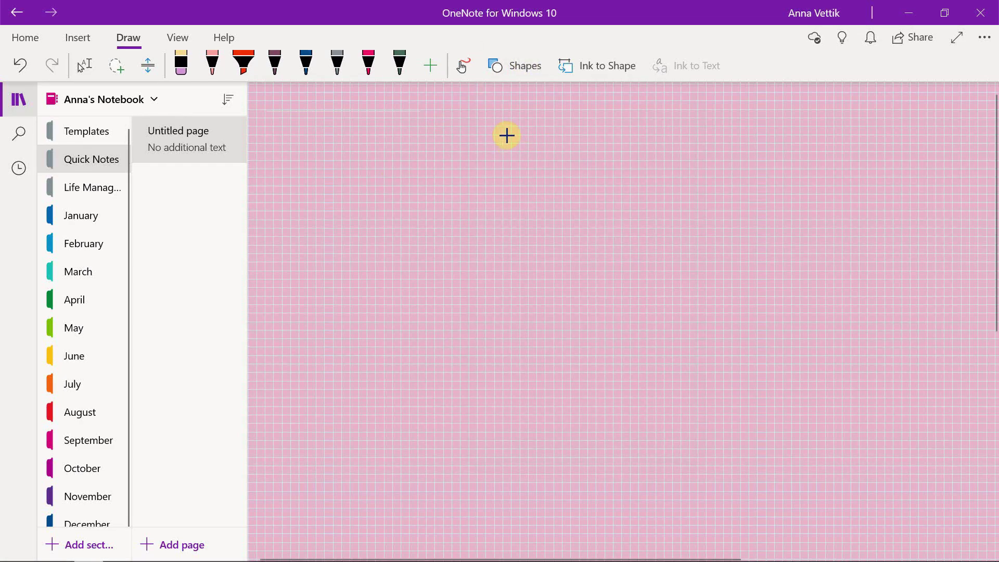
mouse_move(502, 136)
mouse_down()
mouse_move(679, 305)
mouse_move(679, 319)
mouse_up()
click(683, 326)
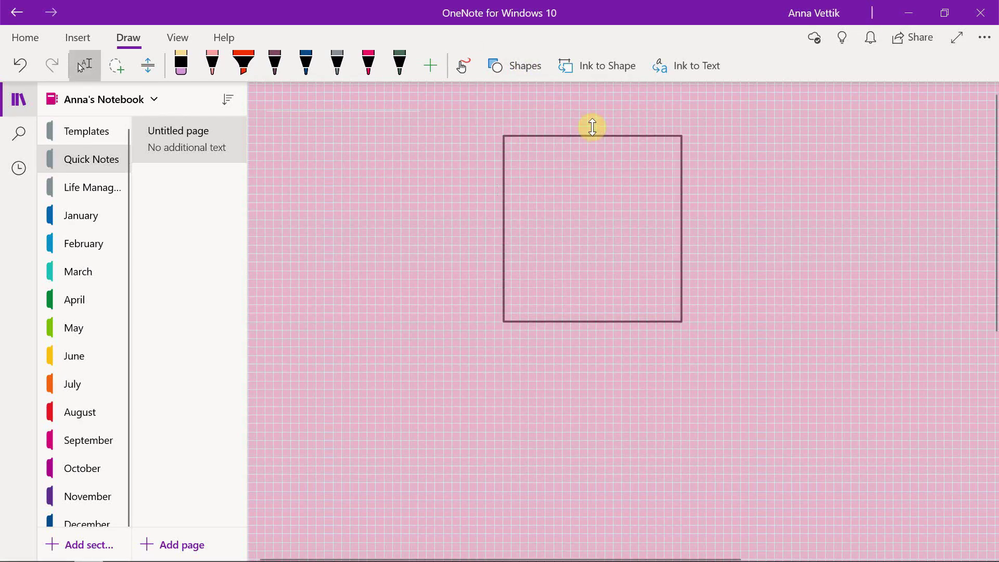
Copy the square and place the duplicate directly to its right, level with it.
right_click(568, 249)
right_click(591, 385)
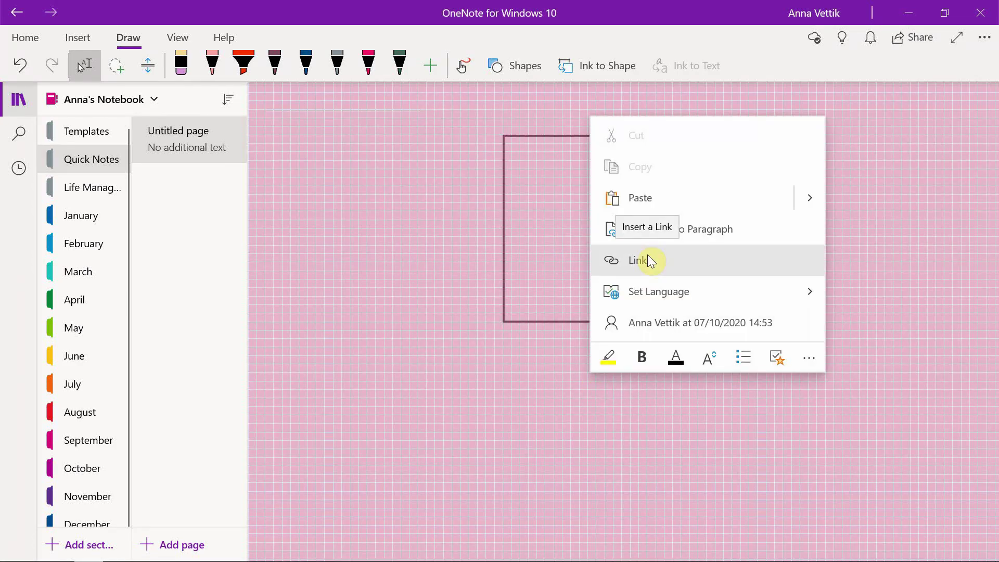
click(645, 199)
drag(664, 420, 765, 179)
Paste another copy of the square and place it directly below the first one.
right_click(594, 404)
click(647, 223)
click(649, 228)
drag(667, 404, 571, 295)
Paste a fourth square below the upper-right one to complete a two-by-two grid.
right_click(770, 281)
click(694, 359)
drag(866, 366, 786, 303)
scroll(888, 294, right, 3)
scroll(888, 295, up, 1)
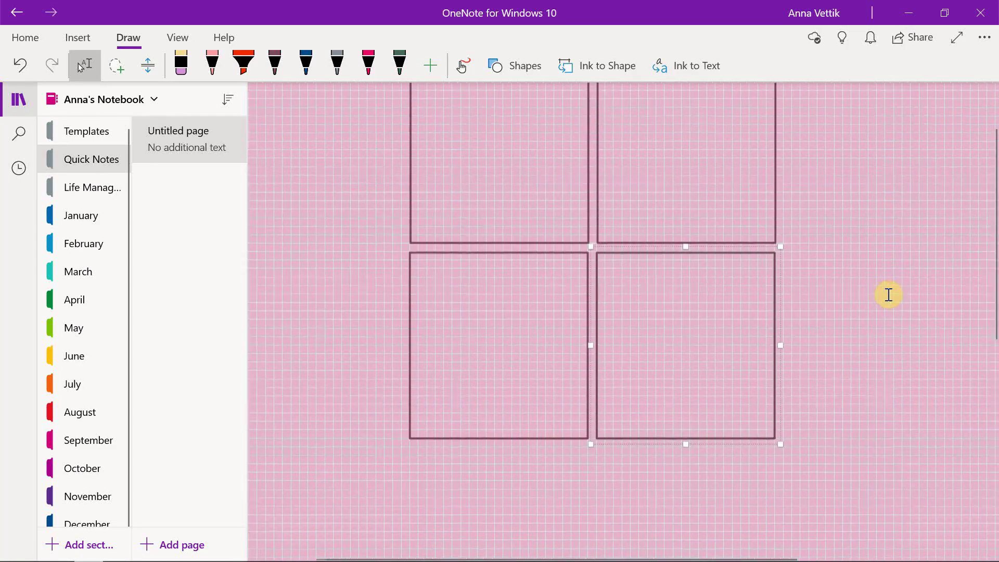
Paste a fifth square below the grid and resize it into a shorter rectangle spanning both columns.
scroll(888, 295, down, 3)
right_click(463, 328)
click(501, 360)
drag(535, 395, 458, 333)
drag(563, 355, 750, 376)
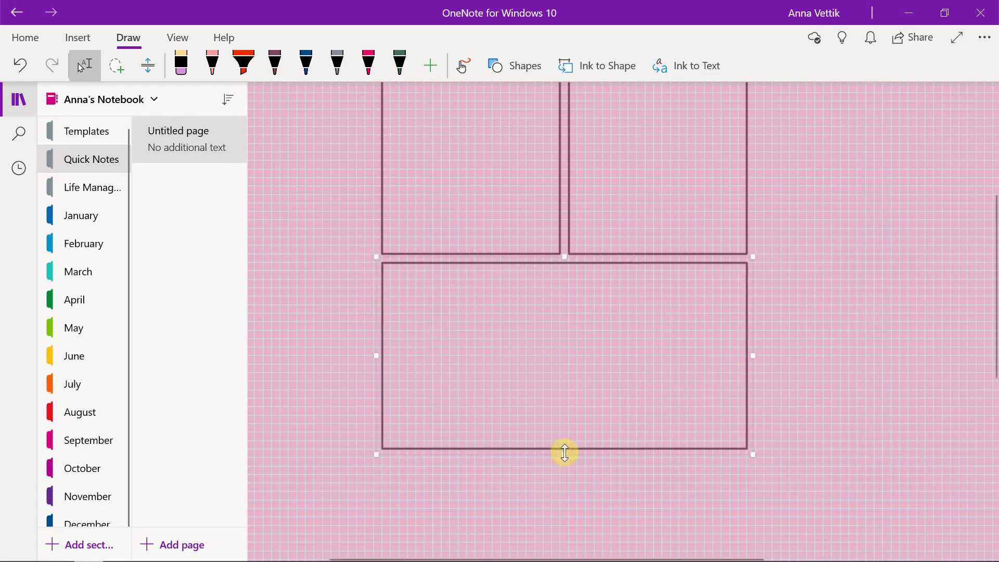
drag(564, 453, 557, 403)
click(858, 325)
Add the italic heading "TIME MANAGEMENT MATRIX" above the squares at font size 22.
scroll(858, 326, up, 5)
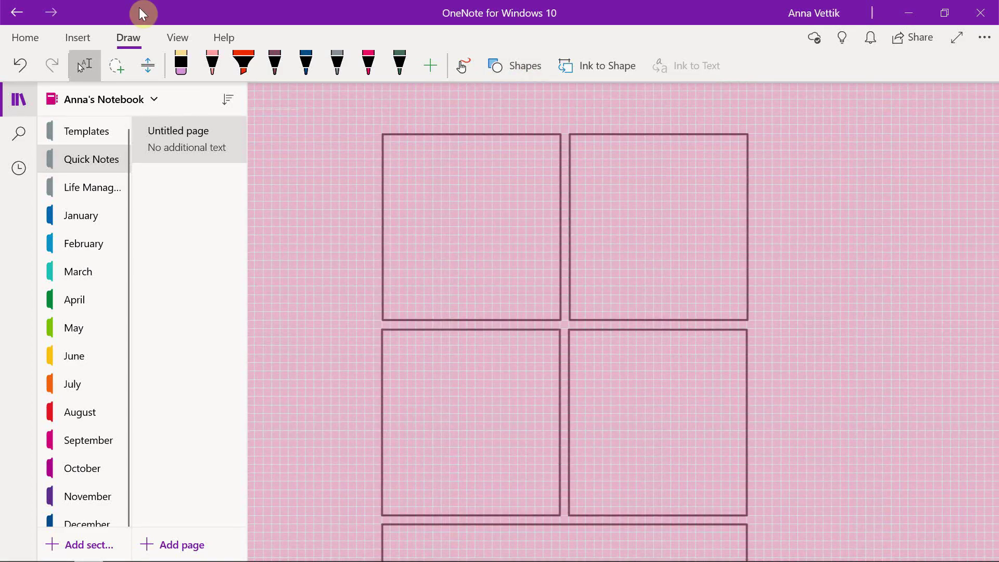
click(25, 38)
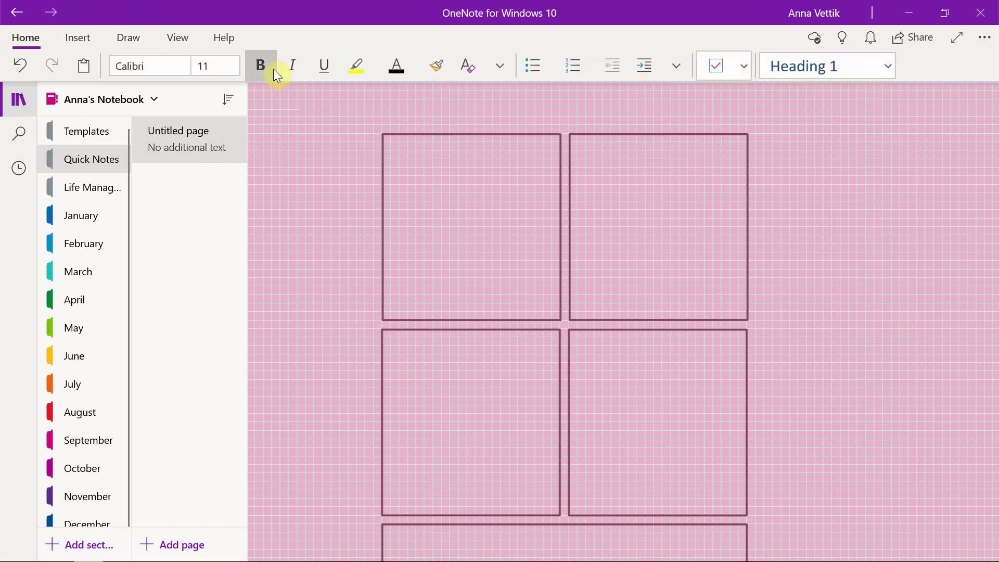
triple_click(452, 106)
click(224, 65)
click(224, 342)
Set the TIME MANAGEMENT MATRIX heading's font colour to pale pink and its highlight to black.
click(417, 67)
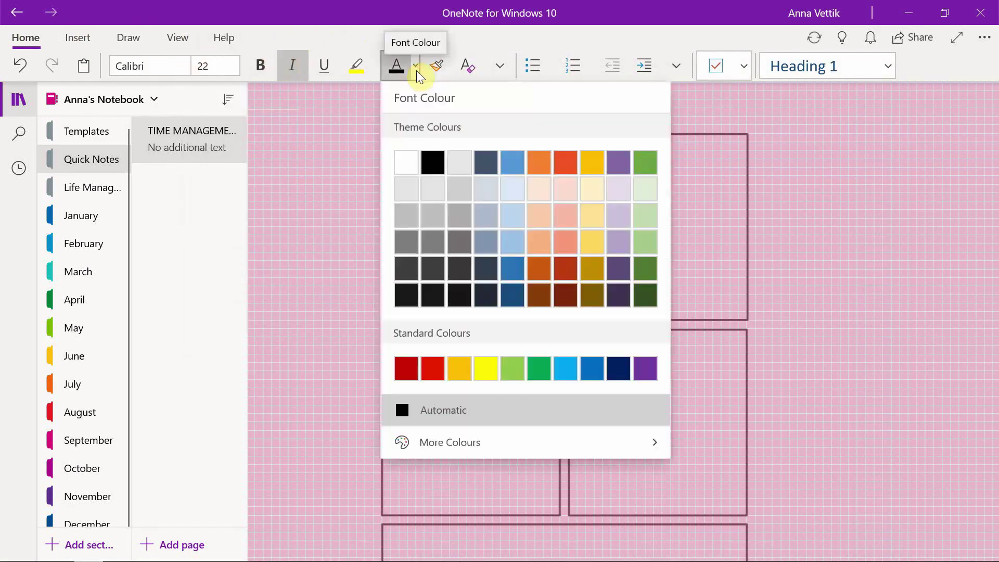
click(534, 443)
click(628, 252)
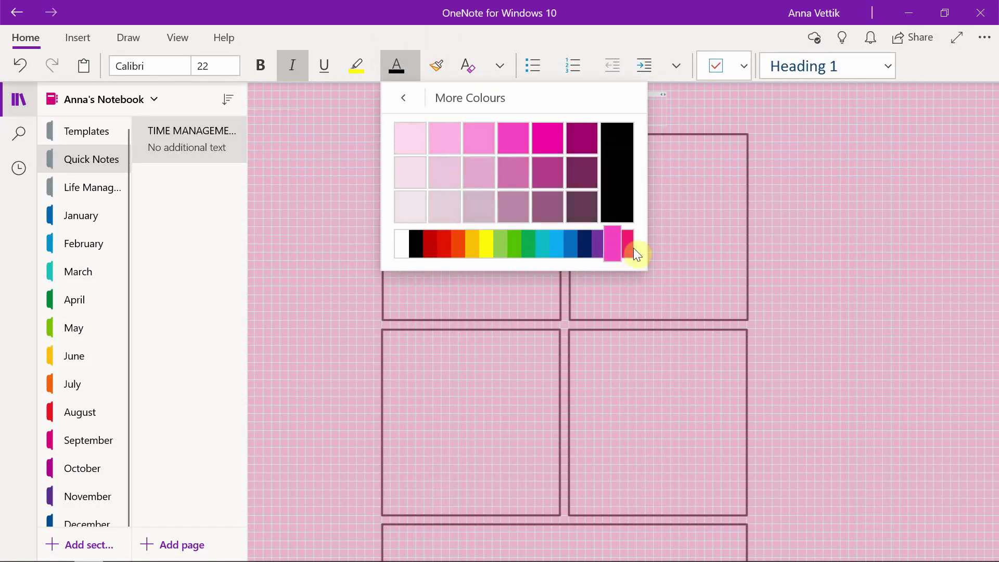
click(397, 145)
click(397, 65)
click(413, 66)
click(419, 514)
click(404, 66)
click(376, 66)
click(473, 315)
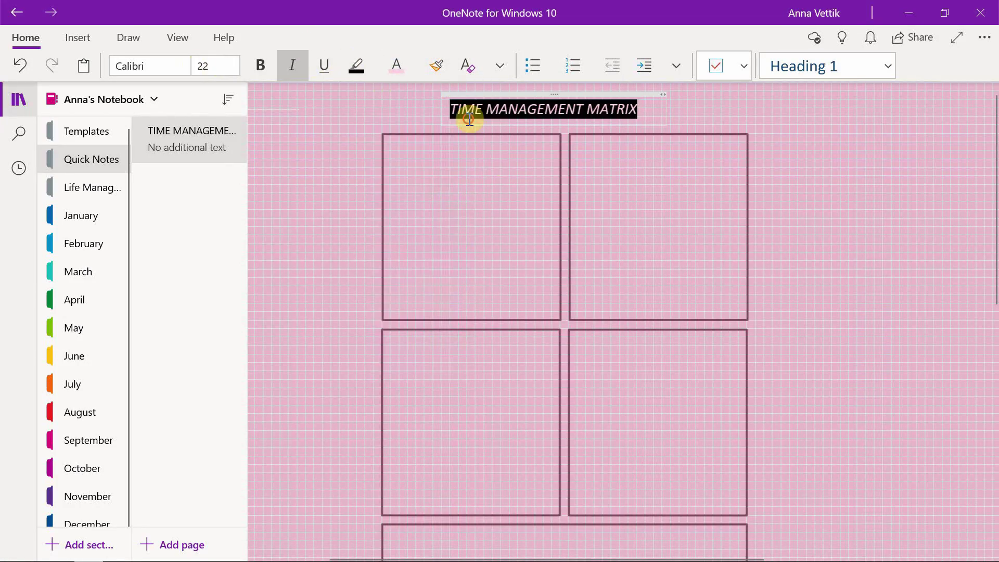
Pad the heading with spaces at both ends, set it in bold Bodoni MT and centre it above the squares.
click(452, 109)
triple_click(642, 109)
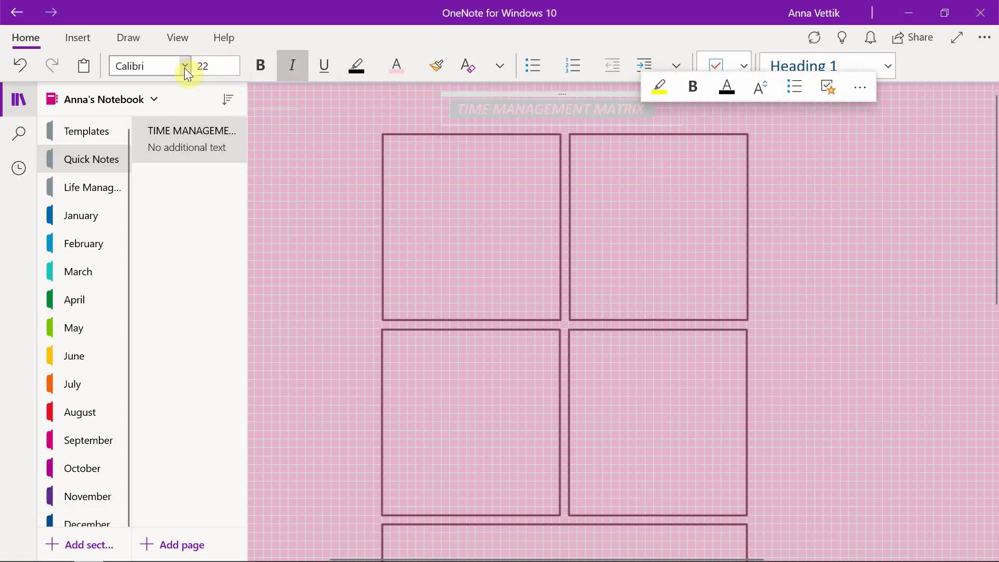
click(184, 66)
click(193, 179)
click(185, 66)
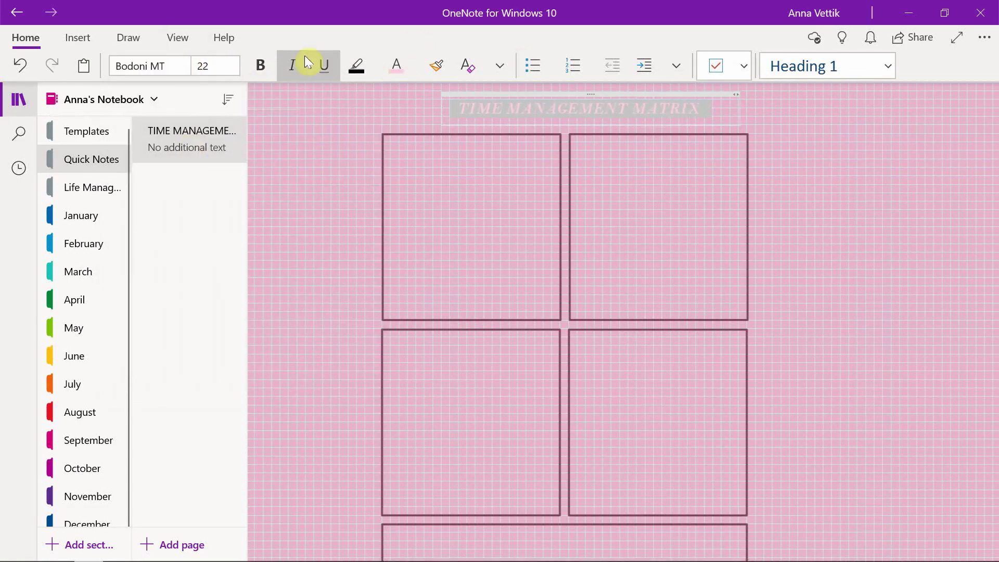
click(190, 149)
drag(602, 89, 585, 98)
scroll(792, 147, left, 2)
right_click(317, 130)
click(292, 184)
right_click(291, 186)
click(336, 255)
key(Delete)
Copy the TIME MANAGEMENT MATRIX heading and paste it in the empty area left of the squares.
double_click(649, 116)
drag(807, 120, 564, 120)
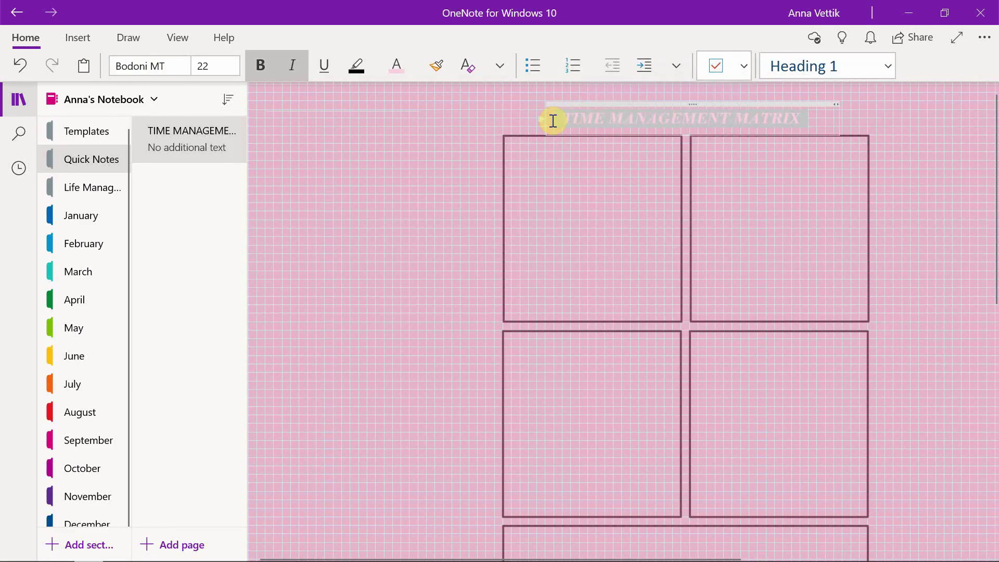
key(ctrl+c)
click(287, 181)
key(ctrl+v)
Change the pasted heading's text to "BRAIN DECLUTTER" and move it up level with the matrix heading.
drag(273, 189, 499, 196)
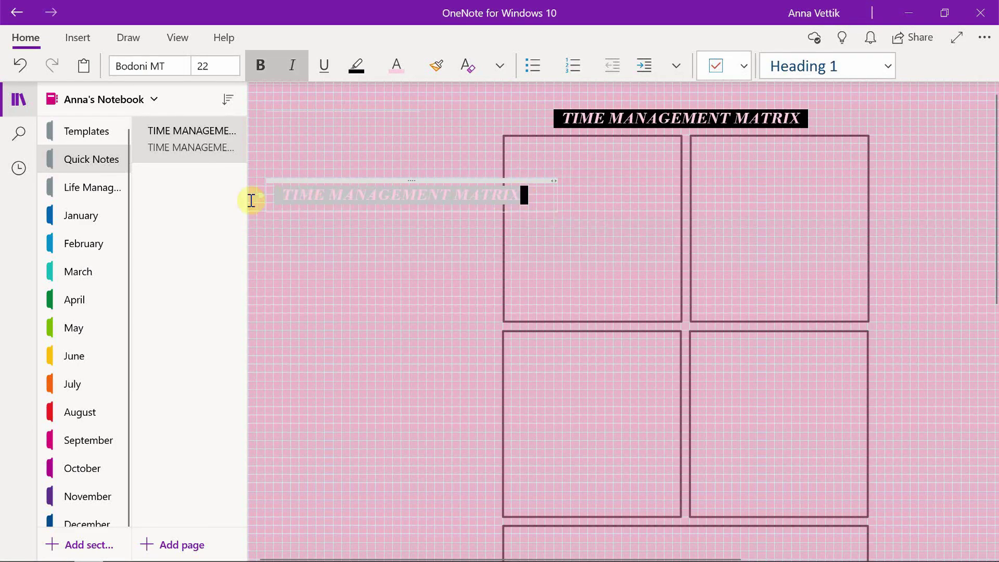
drag(263, 206, 281, 196)
key(Delete)
key(ctrl+z)
drag(523, 198, 281, 193)
text(BRAIN DECLUTTER)
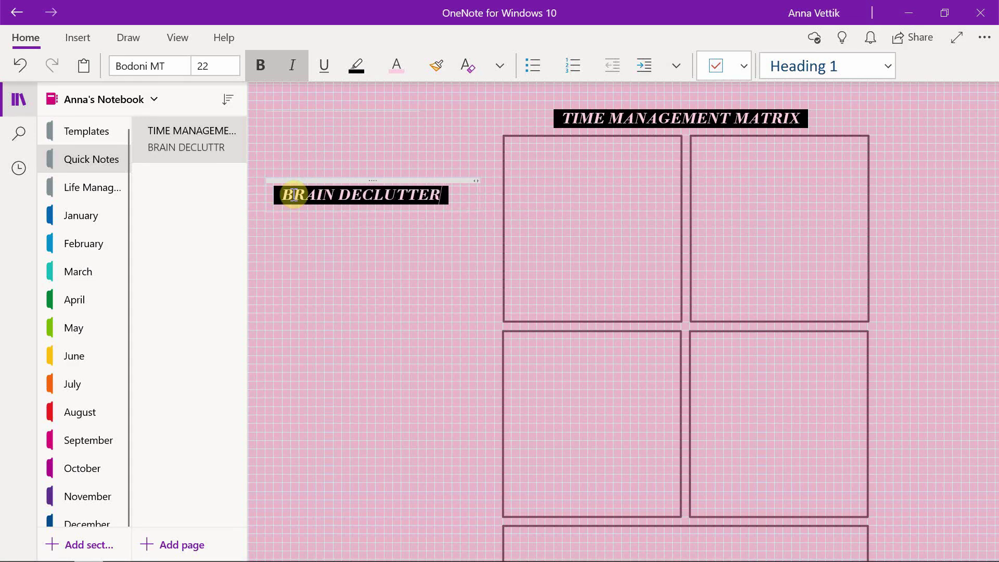
drag(380, 179, 384, 103)
click(414, 220)
Lasso-select all the headings and boxes on the page and move them slightly down.
scroll(458, 117, down, 1)
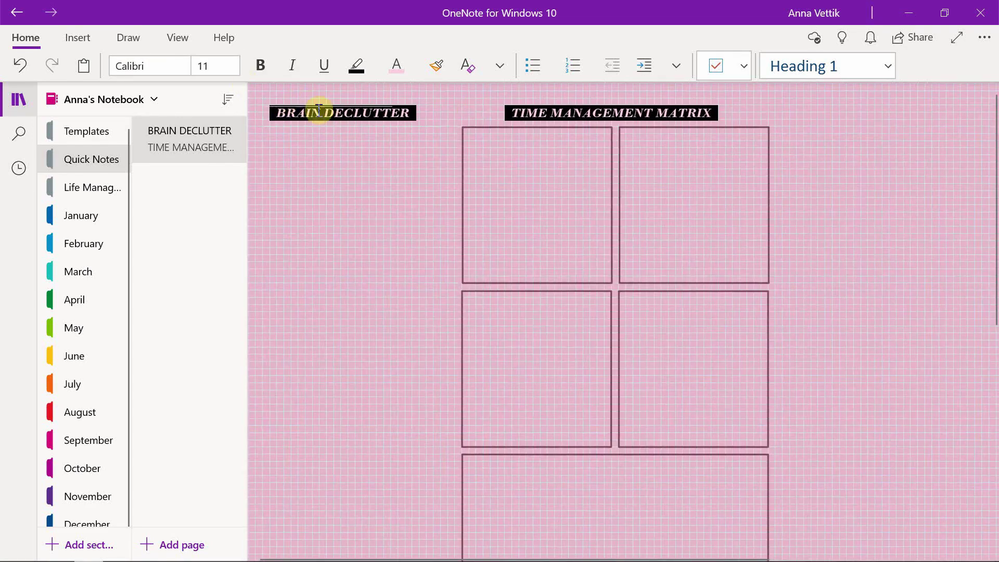
scroll(352, 203, down, 1)
click(128, 37)
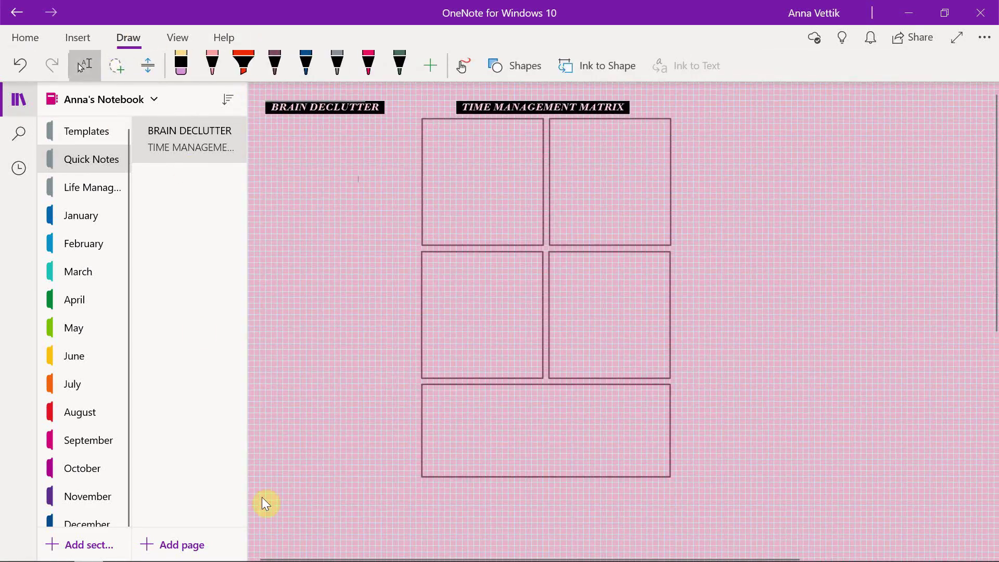
click(117, 68)
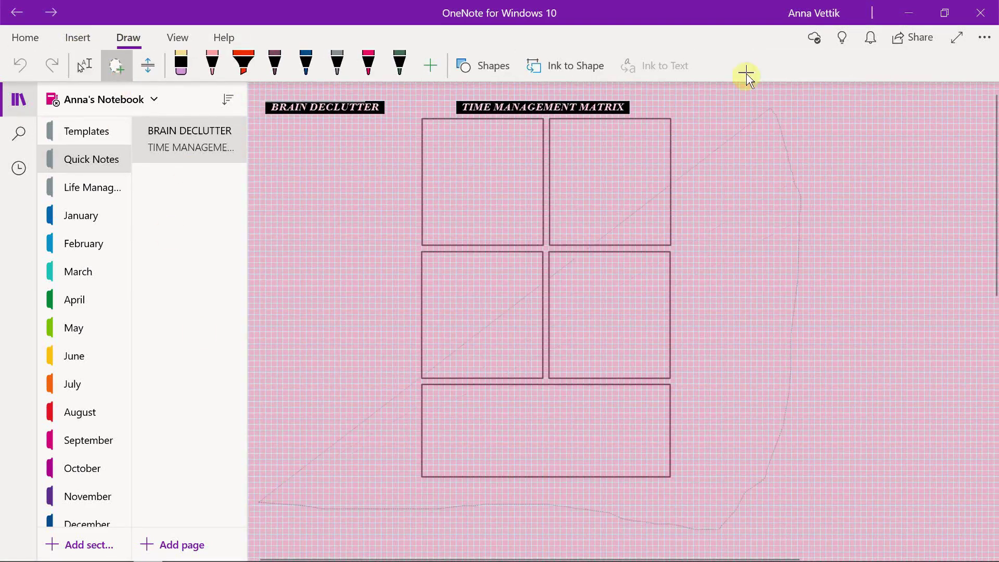
drag(719, 61, 266, 94)
mouse_move(704, 86)
mouse_down()
mouse_move(263, 513)
mouse_move(395, 96)
mouse_up()
drag(489, 275, 489, 287)
Paste the copied WEEK AT A GLANCE layout with its day boxes to the right of the matrix.
click(766, 226)
right_click(767, 205)
click(717, 271)
Position the WEEK AT A GLANCE layout close beside the matrix, lined up with the top of the squares.
scroll(692, 213, up, 3)
scroll(671, 160, down, 1)
scroll(671, 160, down, 2)
mouse_move(539, 138)
mouse_down()
mouse_move(640, 546)
mouse_move(541, 151)
mouse_up()
drag(607, 329, 518, 235)
scroll(501, 138, up, 4)
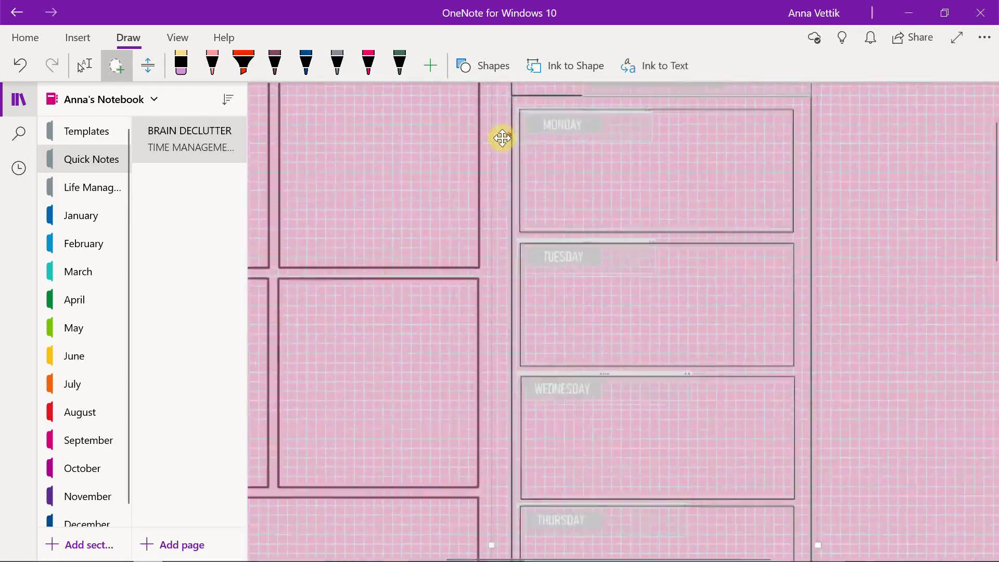
drag(610, 347, 583, 345)
click(527, 199)
Recolour the outer frame and header box of the WEEK AT A GLANCE layout dark purple to match the squares.
scroll(493, 368, down, 3)
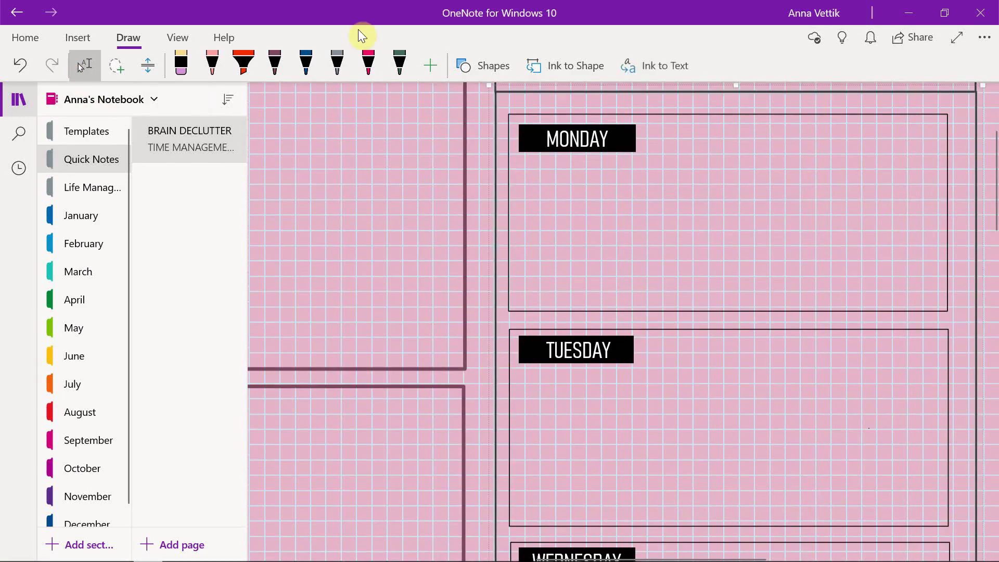
click(275, 65)
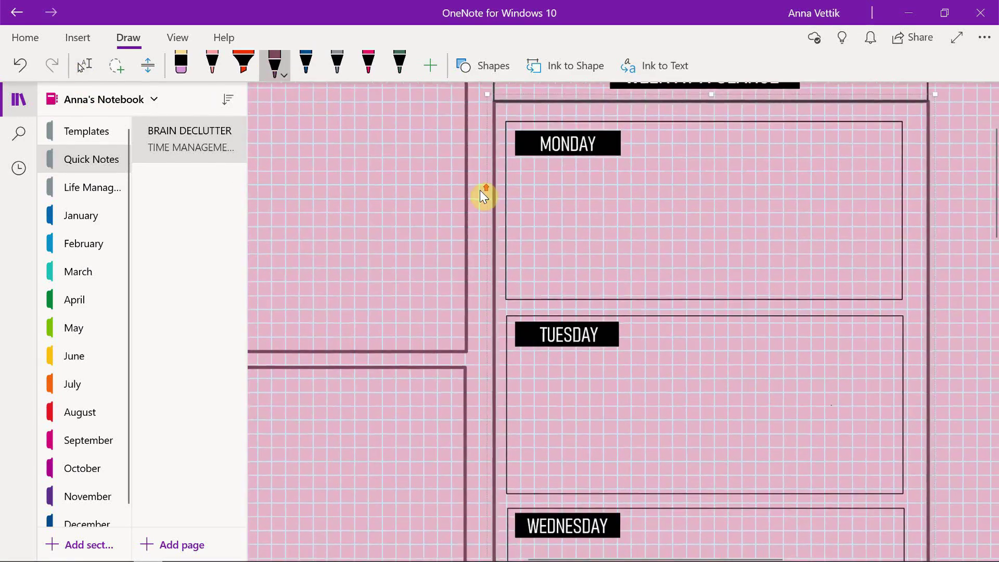
scroll(480, 191, up, 1)
scroll(496, 92, down, 1)
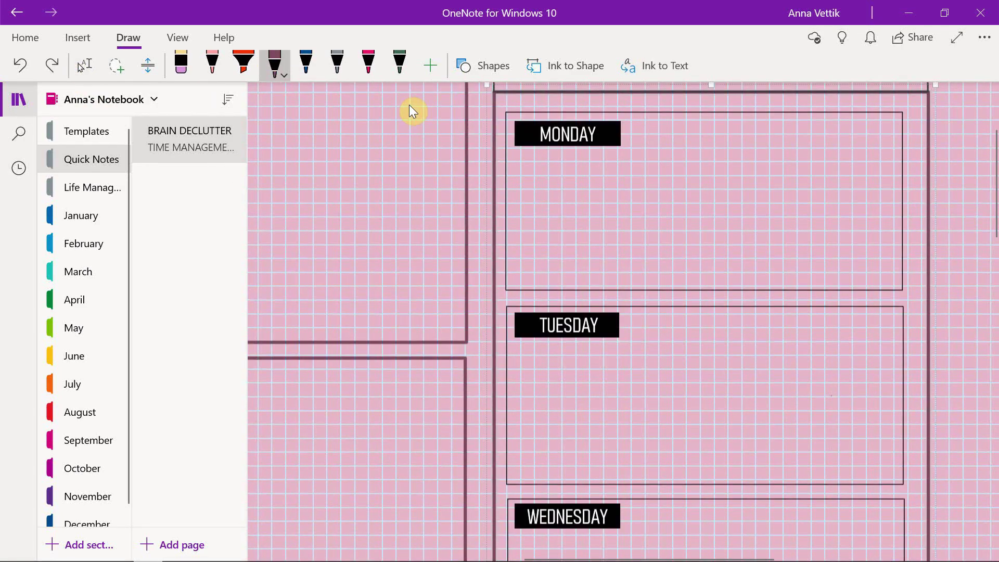
scroll(410, 104, up, 2)
click(85, 65)
click(524, 142)
click(275, 64)
Copy one of the matrix squares and place the duplicate to the right of the WEEK AT A GLANCE layout.
scroll(376, 169, down, 3)
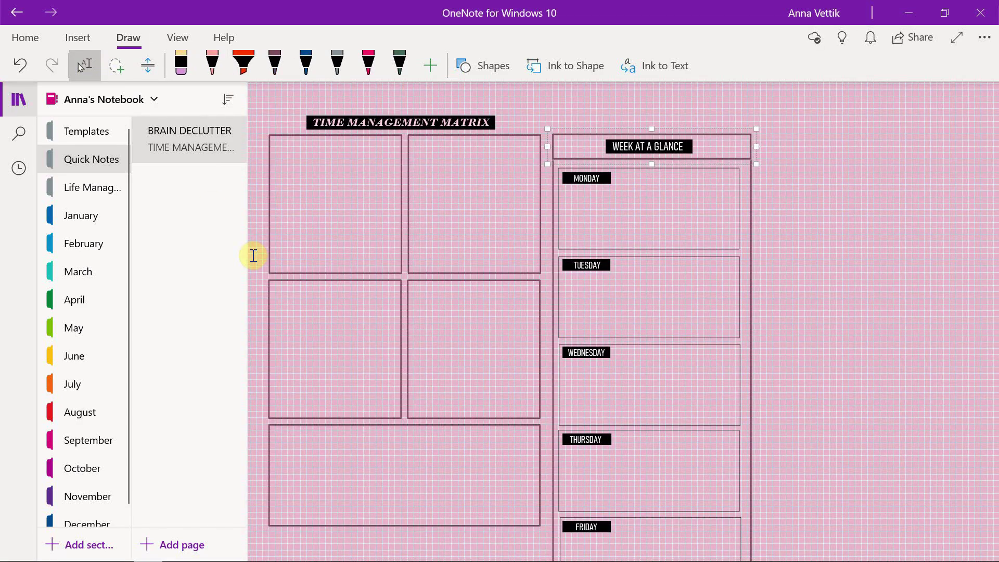
right_click(281, 276)
click(796, 214)
right_click(803, 220)
click(619, 294)
drag(845, 292, 807, 213)
Align the duplicated square's top edge with the top of the WEEK AT A GLANCE header box.
scroll(808, 214, up, 3)
scroll(809, 214, up, 3)
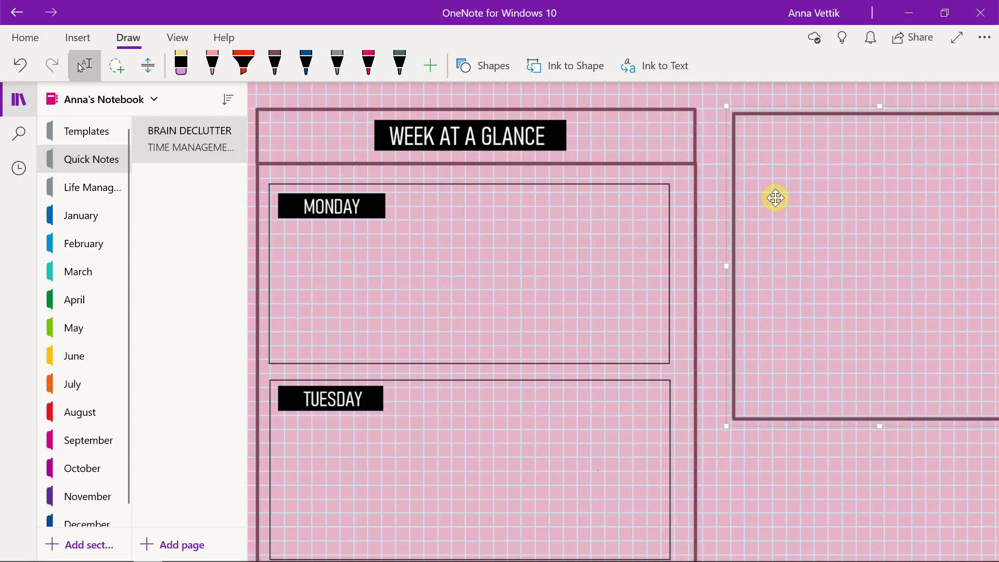
scroll(750, 208, right, 3)
scroll(750, 208, up, 1)
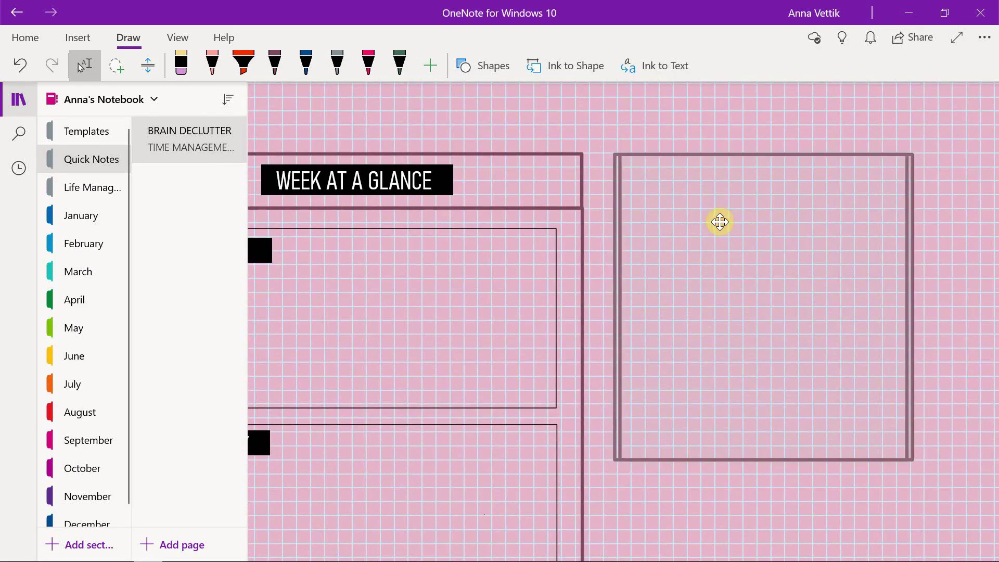
drag(720, 221, 717, 222)
Duplicate the square beside the weekly layout and align the copy directly beneath it.
scroll(718, 223, down, 2)
right_click(720, 224)
click(769, 264)
right_click(679, 410)
click(730, 221)
scroll(800, 320, down, 3)
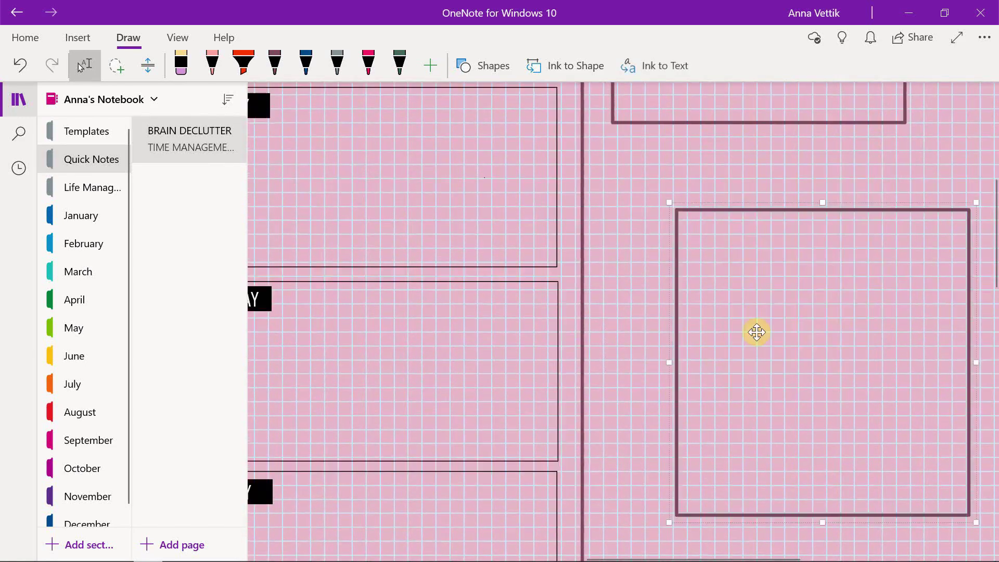
drag(800, 321, 736, 250)
Enlarge the upper square beside the weekly layout.
scroll(736, 251, down, 1)
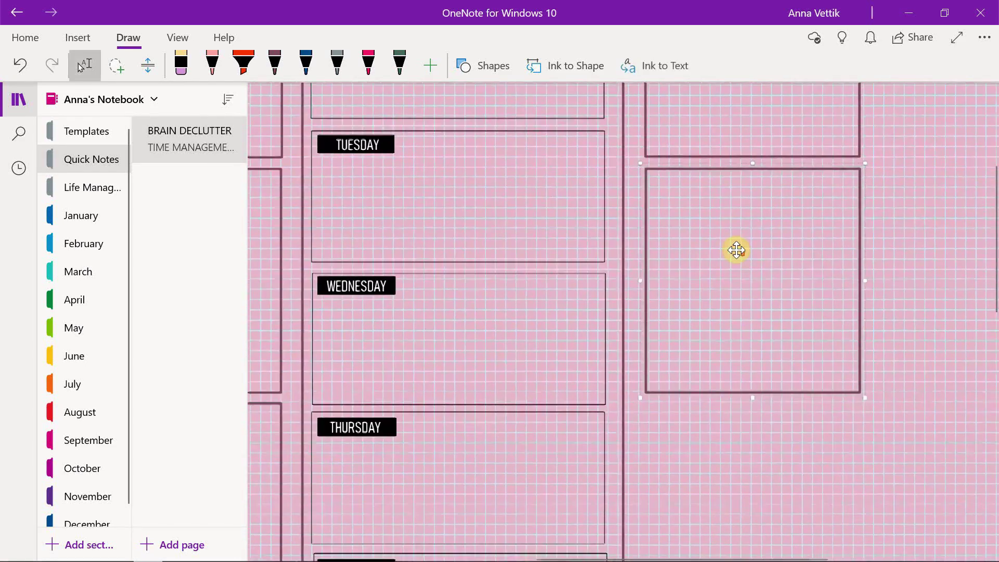
scroll(736, 251, down, 2)
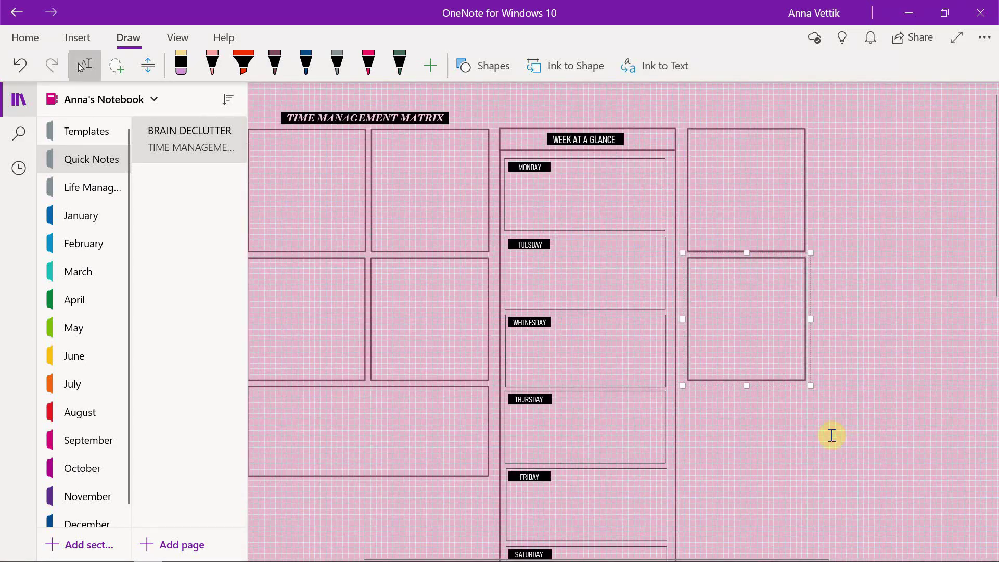
click(796, 196)
drag(709, 258, 733, 185)
Delete the smaller square beneath the enlarged one.
right_click(743, 353)
click(823, 163)
drag(785, 346, 746, 377)
key(Delete)
Copy the enlarged square and place the duplicate directly below it.
right_click(737, 277)
click(785, 315)
right_click(765, 348)
click(848, 174)
drag(848, 437, 777, 384)
click(875, 361)
Paste the label into the upper enlarged box, change its text to "THIS MONTH" and centre it near the top edge.
click(714, 145)
key(ctrl+v)
text(TH)
drag(782, 145, 749, 131)
Paste the label into the lower enlarged box, change its text to "NEXT MONTH" and centre it near the top edge.
click(736, 327)
key(ctrl+v)
key(ctrl+a)
text(NEXT MONH)
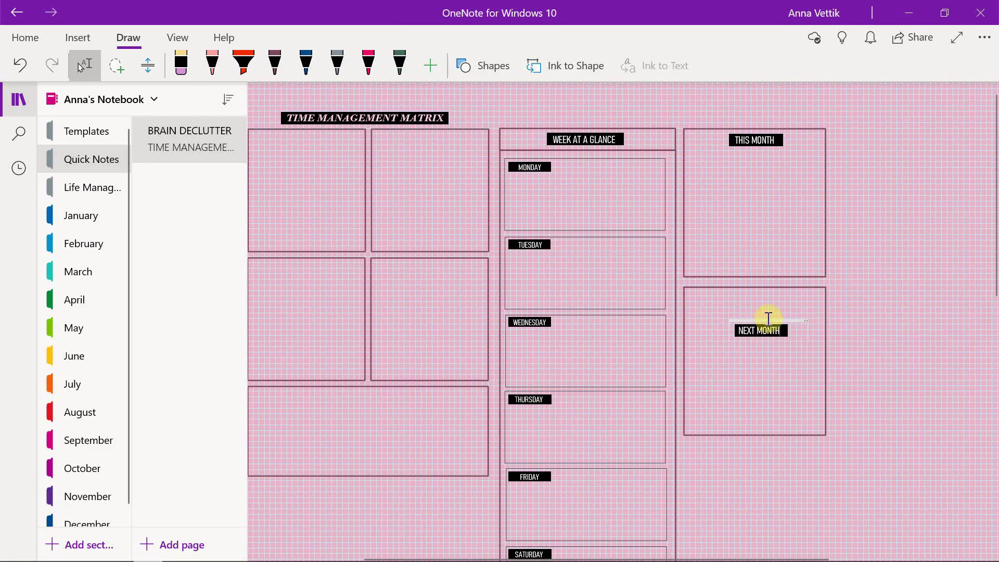
drag(754, 289, 758, 284)
Draw a right-angled frame line beneath the BRAIN DECLUTTER heading and down the right side of its column.
scroll(536, 359, left, 3)
click(483, 65)
click(623, 274)
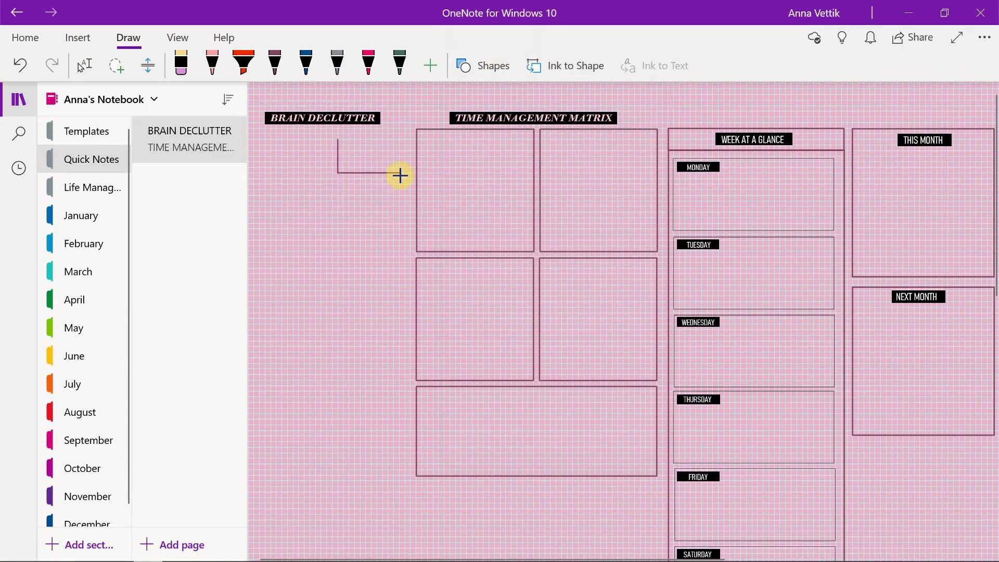
drag(396, 133, 281, 131)
scroll(321, 133, up, 5)
drag(371, 133, 542, 127)
drag(635, 141, 633, 532)
scroll(500, 388, up, 2)
drag(497, 196, 381, 199)
click(401, 250)
scroll(401, 252, down, 5)
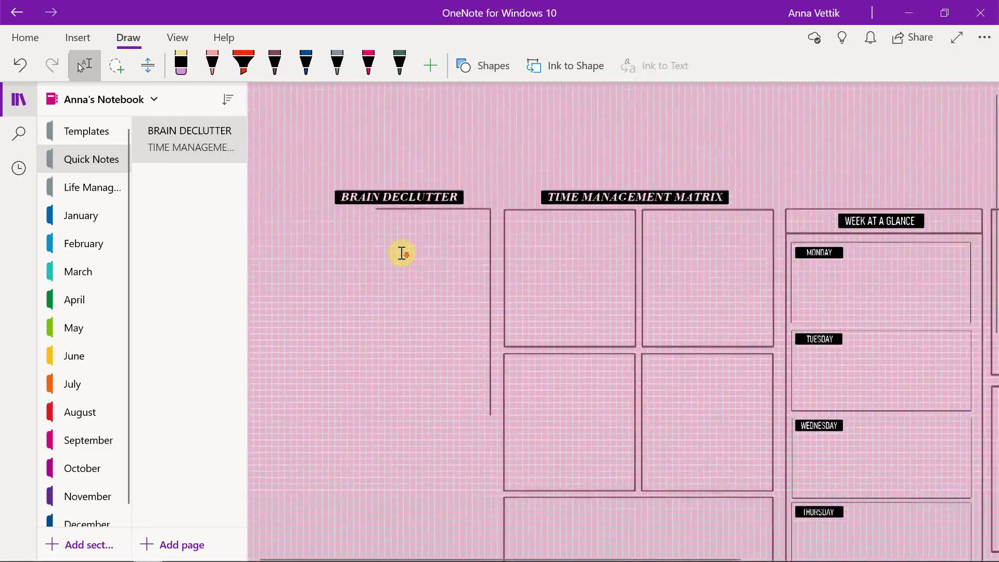
Change the page colour to a lighter pink from the custom colours.
scroll(402, 253, down, 2)
scroll(401, 253, up, 1)
scroll(401, 253, down, 2)
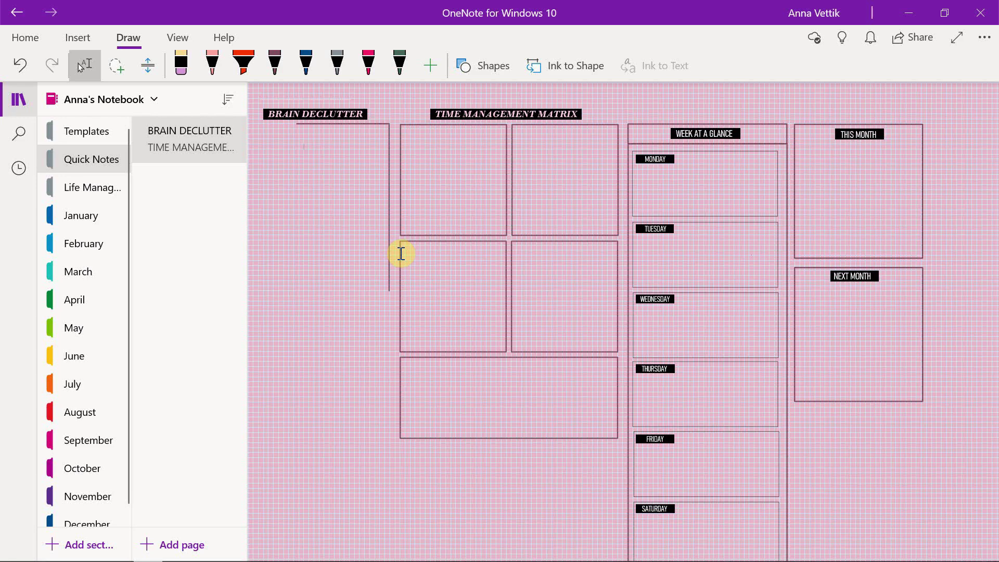
click(177, 37)
click(396, 66)
click(421, 292)
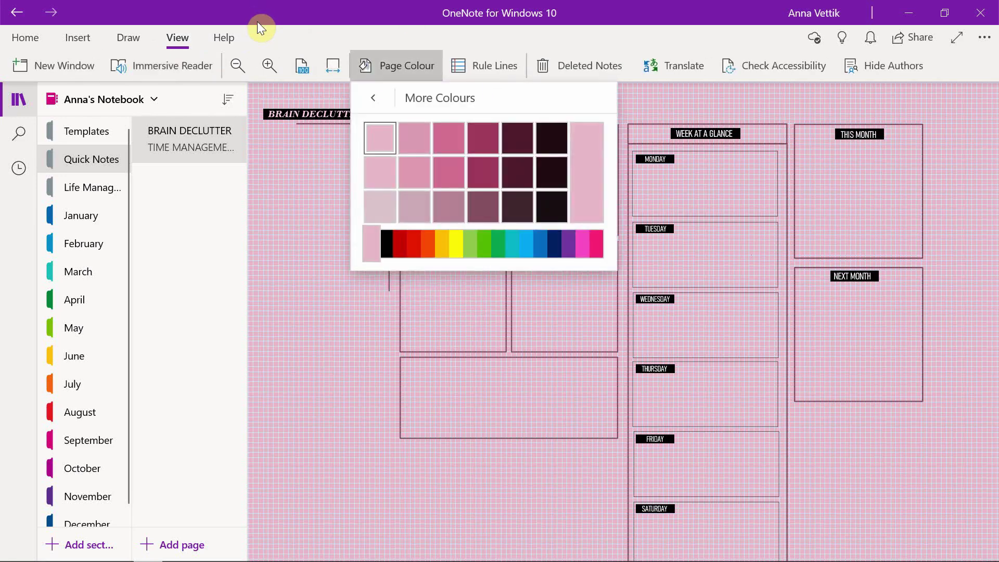
click(596, 244)
click(373, 98)
Change the dark plum pen's colour to black for handwriting in the BRAIN DECLUTTER column.
click(128, 38)
click(275, 65)
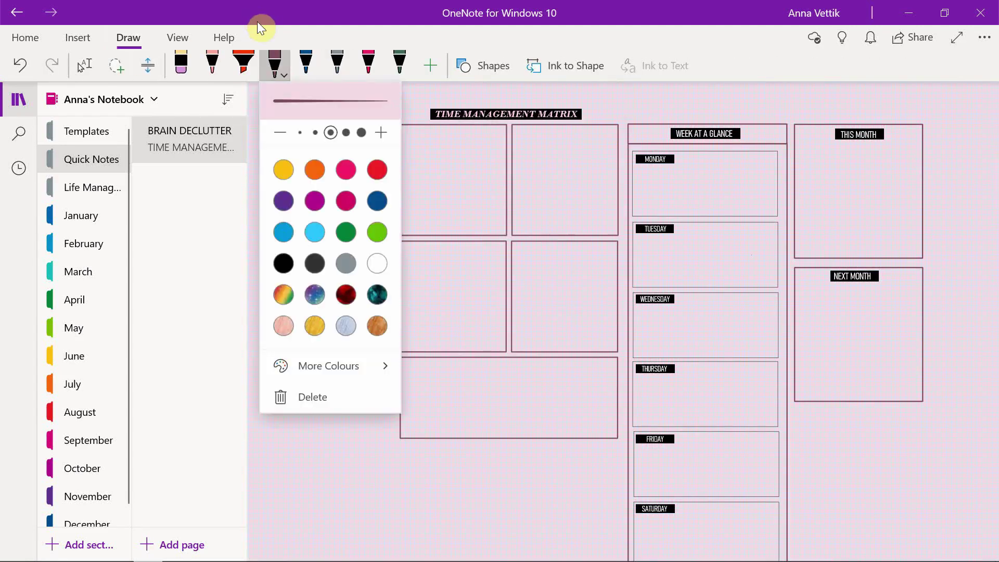
click(283, 263)
key(ctrl+z)
scroll(374, 201, up, 3)
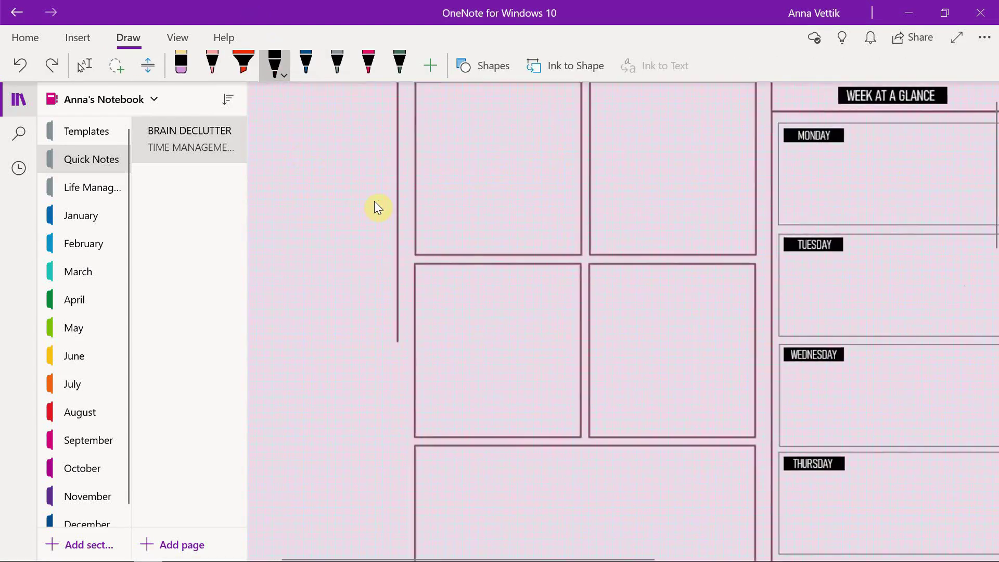
scroll(374, 201, up, 2)
scroll(374, 201, up, 3)
scroll(392, 259, down, 1)
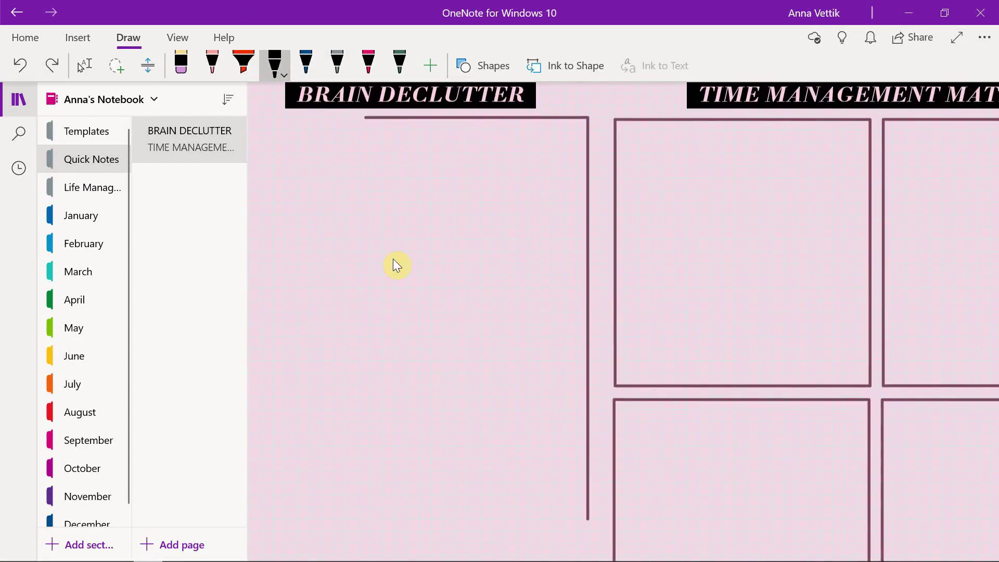
Handwrite "Buy cat food" as the first bullet under the BRAIN DECLUTTER heading.
click(279, 160)
drag(294, 152, 296, 166)
drag(312, 155, 319, 173)
drag(355, 156, 369, 165)
mouse_move(374, 146)
mouse_down()
mouse_move(375, 165)
mouse_move(396, 169)
mouse_up()
drag(408, 156, 442, 145)
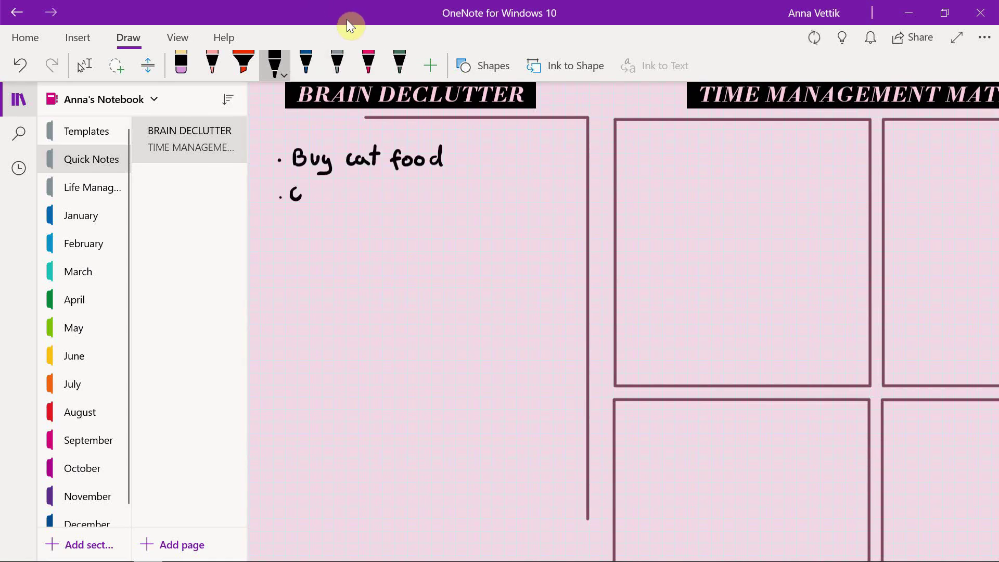
Handwrite "Content research" and "Gym" as the next two bullets of the BRAIN DECLUTTER list.
drag(308, 193, 307, 195)
drag(313, 201, 324, 201)
drag(330, 185, 331, 201)
drag(326, 191, 334, 191)
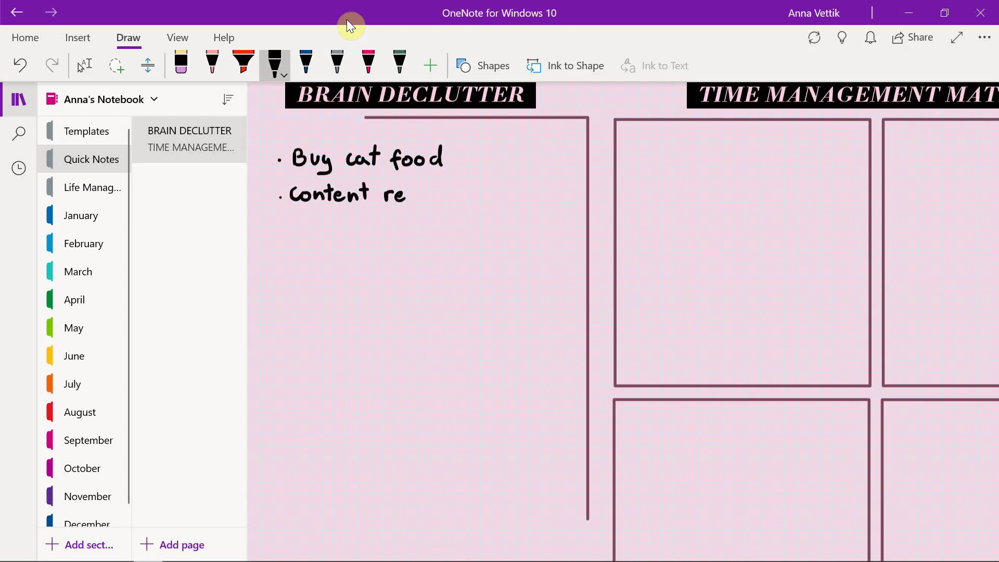
drag(411, 197, 408, 201)
drag(417, 196, 428, 200)
drag(435, 193, 435, 200)
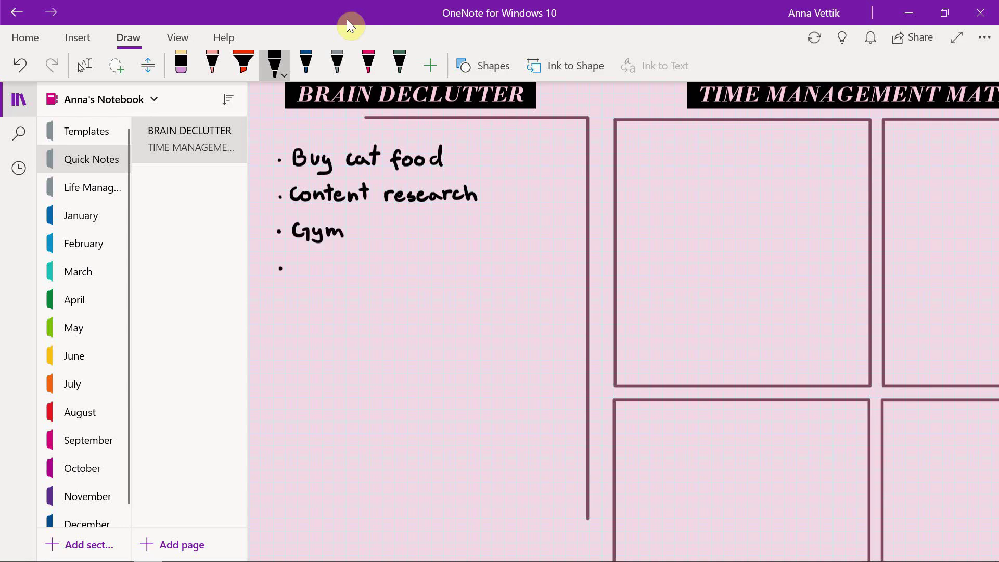
Handwrite the bullets "Create meal plan" and "Dinner date 13.10 @ 7pm" below "Gym".
drag(308, 274, 315, 265)
drag(316, 268, 325, 273)
drag(336, 267, 340, 274)
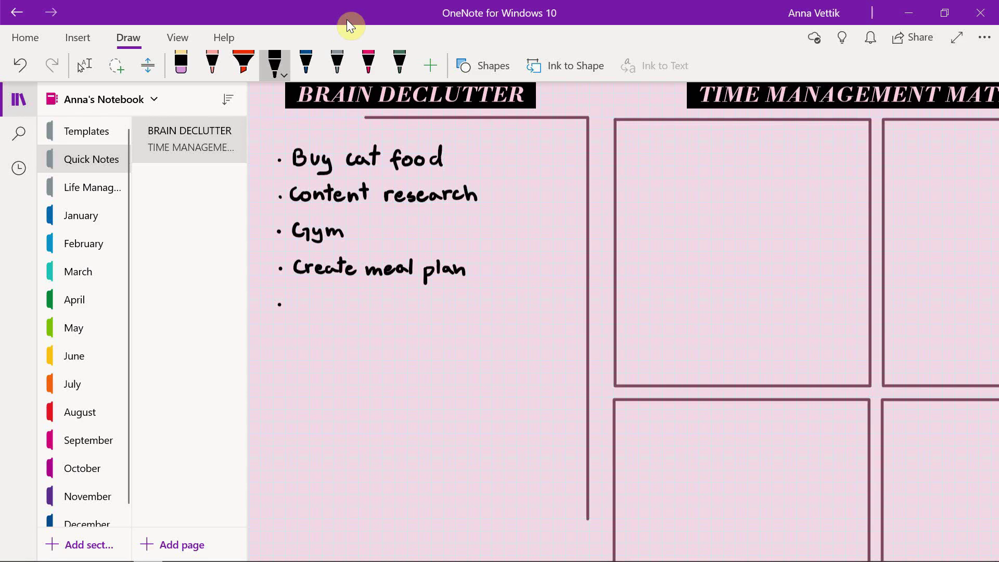
drag(296, 295, 296, 311)
drag(313, 300, 329, 308)
drag(331, 301, 342, 309)
drag(345, 305, 365, 303)
drag(388, 302, 392, 311)
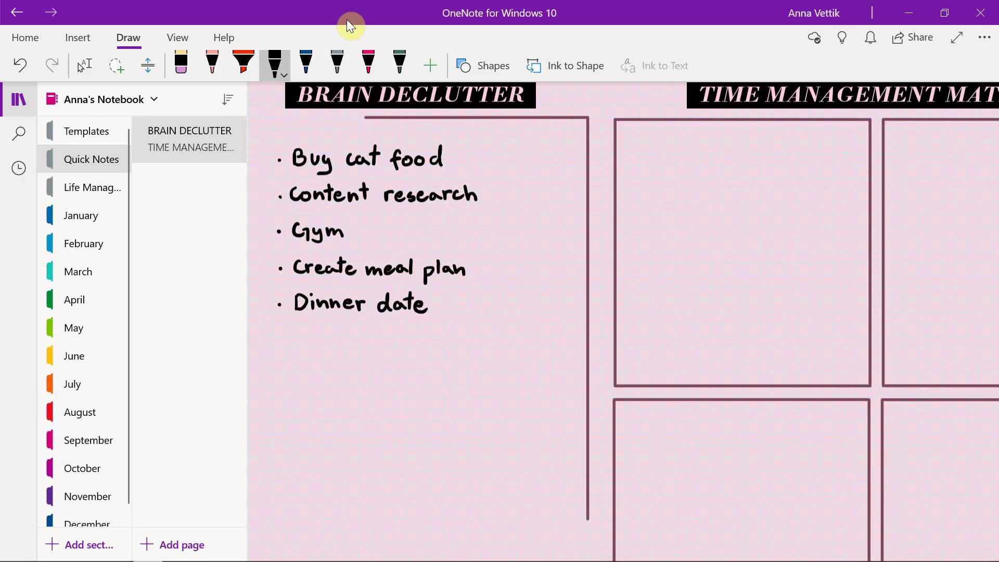
drag(477, 297, 479, 310)
drag(490, 298, 526, 298)
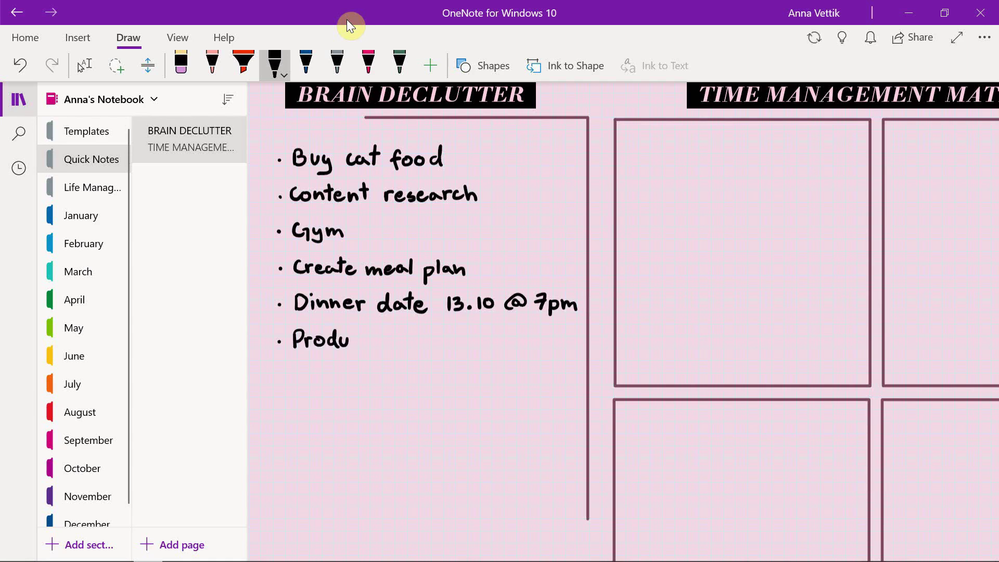
Handwrite "Product research" as the bullet below the dinner date entry.
drag(359, 338, 353, 345)
drag(365, 327, 366, 346)
drag(358, 336, 373, 333)
mouse_move(389, 338)
mouse_down()
mouse_move(391, 350)
mouse_move(413, 347)
mouse_up()
drag(424, 344, 434, 348)
drag(443, 340, 448, 349)
drag(451, 348, 461, 341)
drag(470, 340, 469, 348)
drag(474, 332, 478, 349)
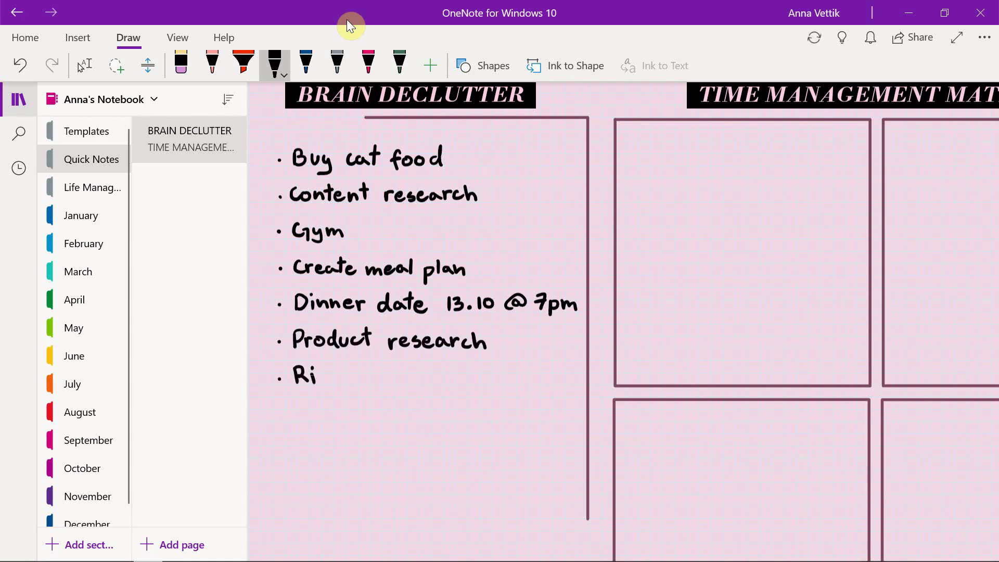
Undo the letters "Ri" in the last bullet and handwrite "Resize ring" there instead.
key(ctrl+z)
key(ctrl+z)
drag(293, 367, 293, 384)
drag(293, 368, 295, 383)
key(ctrl+z)
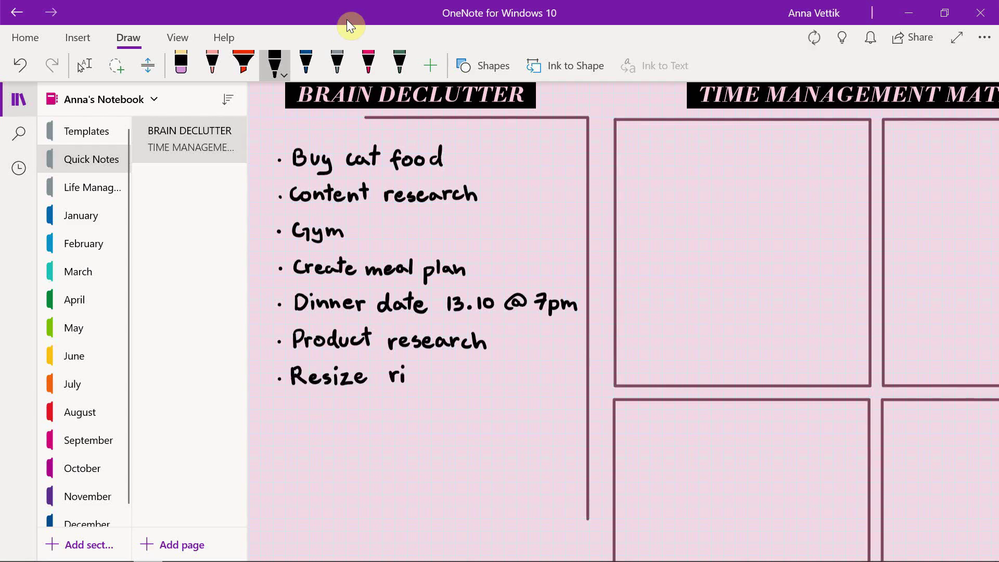
drag(407, 383, 420, 384)
drag(432, 374, 423, 394)
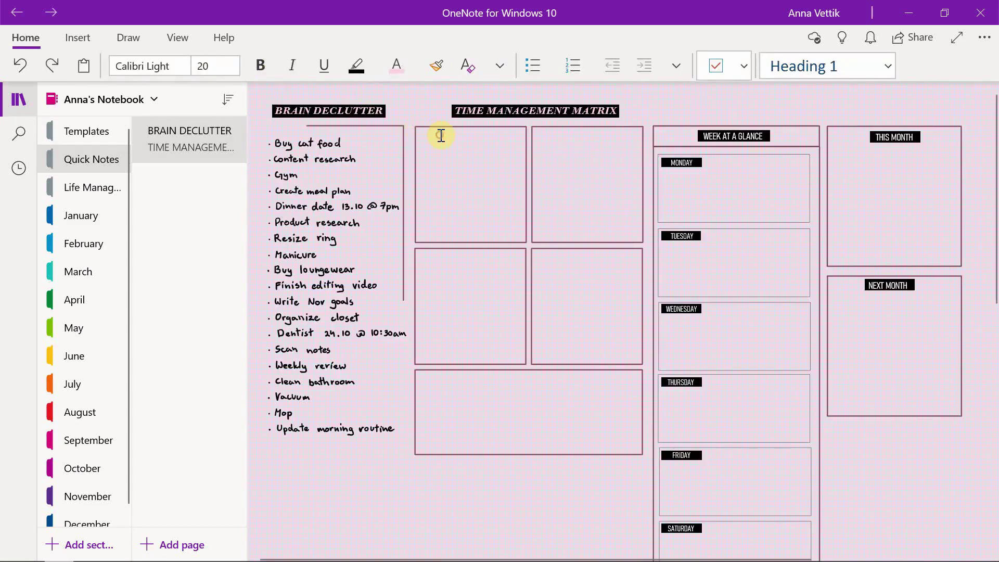
Add the text "Important + Urgent" in the upper-left matrix box and set its font to Brush Script MT.
click(441, 135)
drag(469, 136, 425, 134)
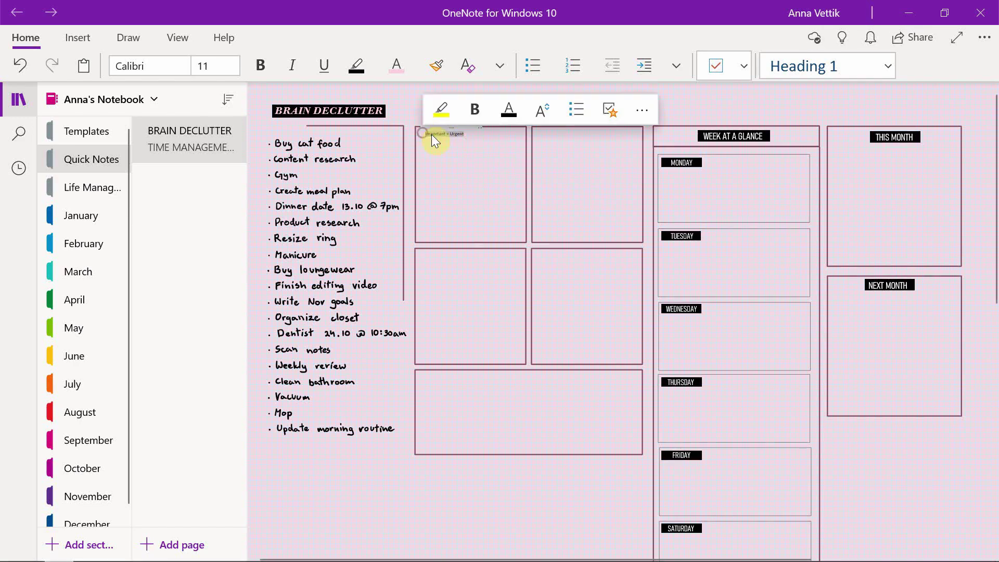
scroll(449, 136, up, 5)
scroll(446, 156, up, 2)
scroll(446, 154, up, 2)
click(236, 65)
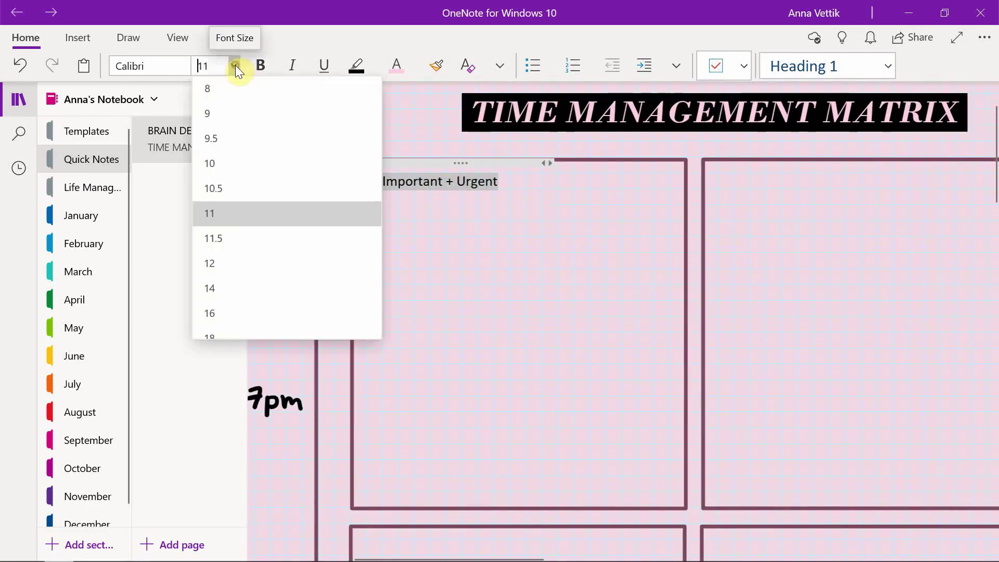
click(186, 69)
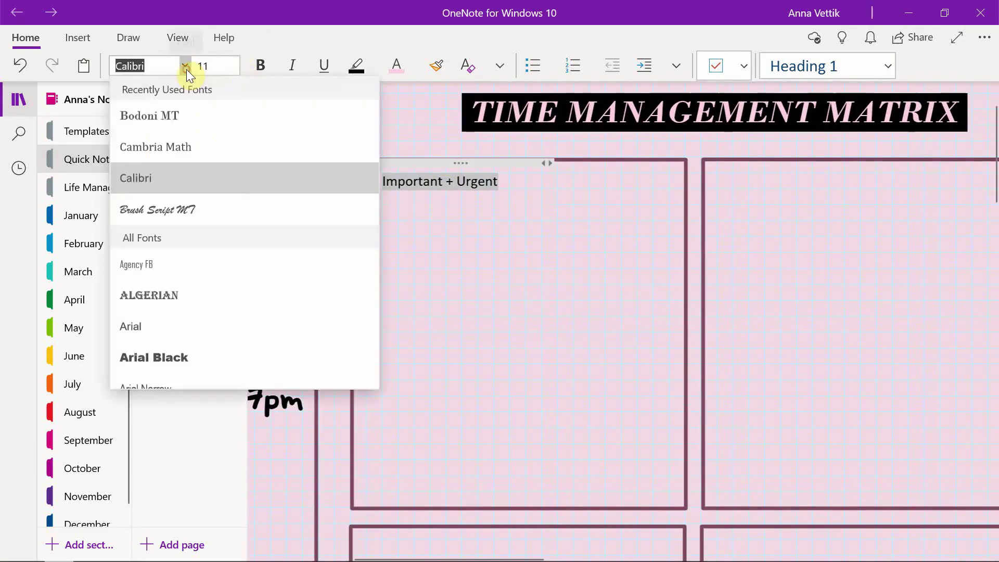
click(188, 210)
Enlarge the "Important + Urgent" label to font size 24 and centre it near the box's top edge.
click(236, 65)
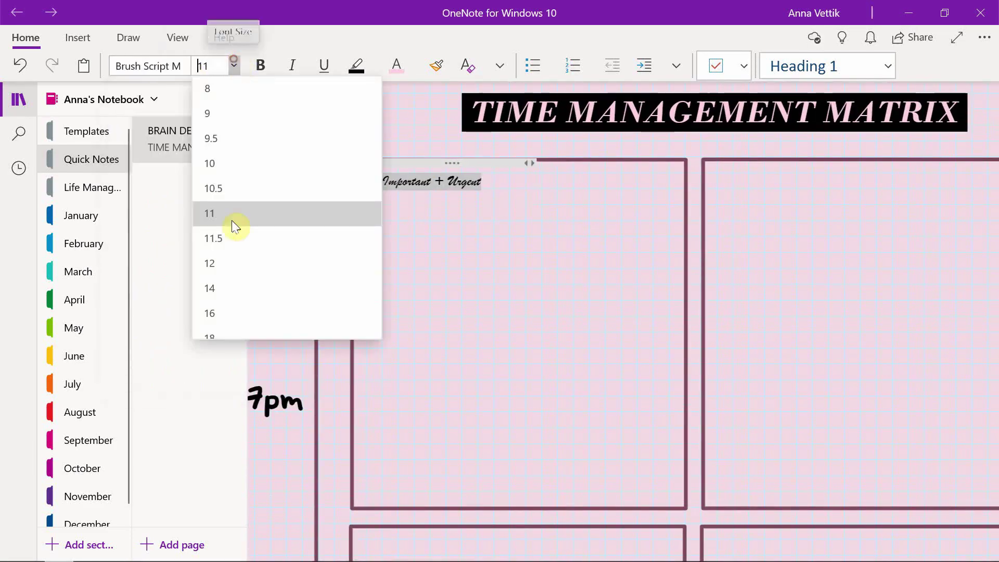
scroll(229, 295, down, 1)
click(249, 288)
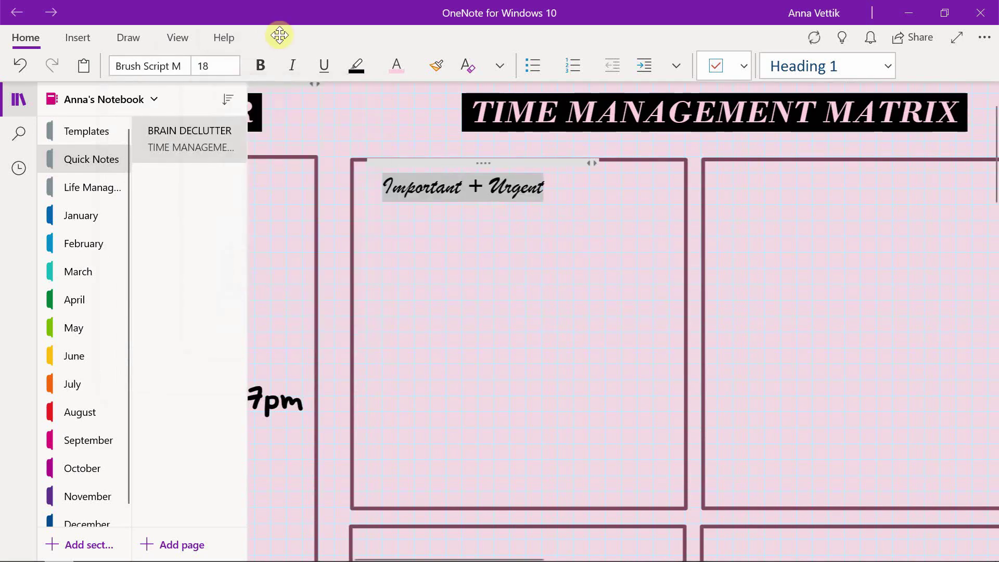
click(235, 66)
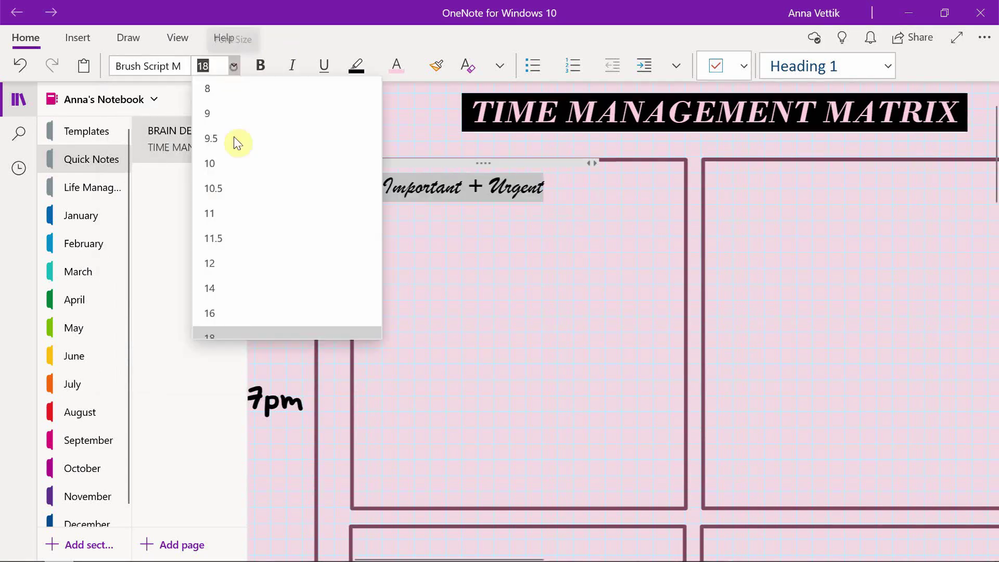
scroll(244, 281, down, 1)
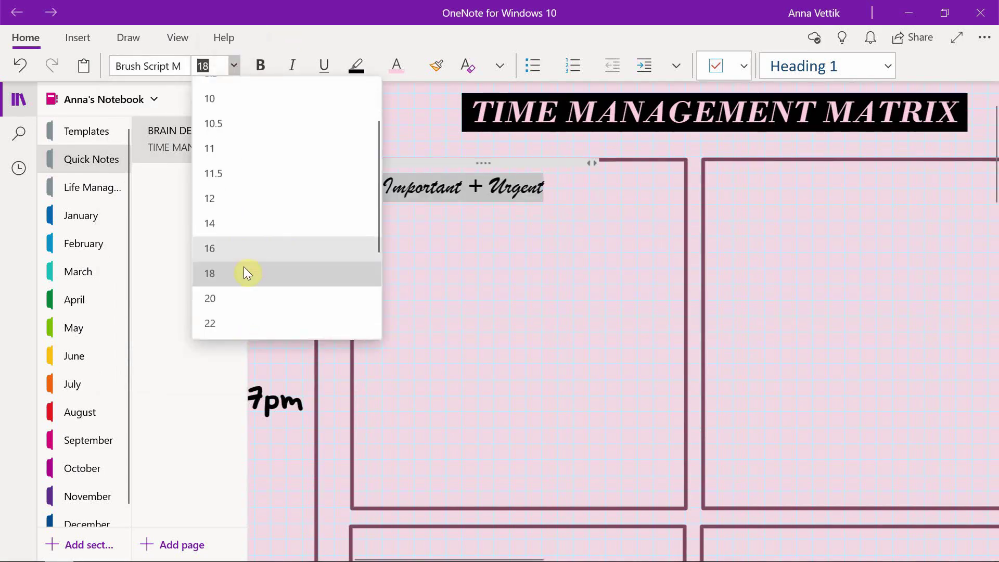
click(244, 324)
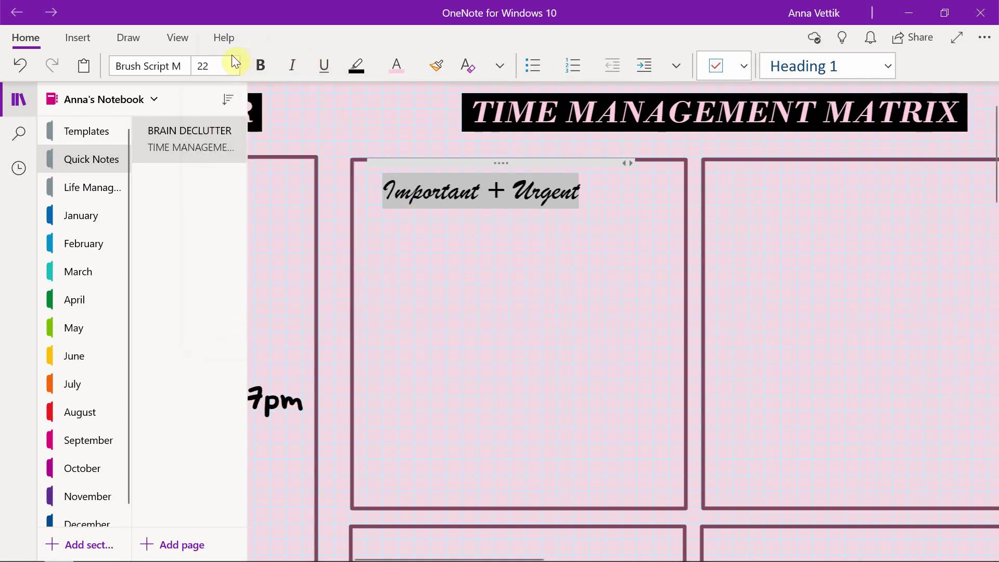
click(233, 68)
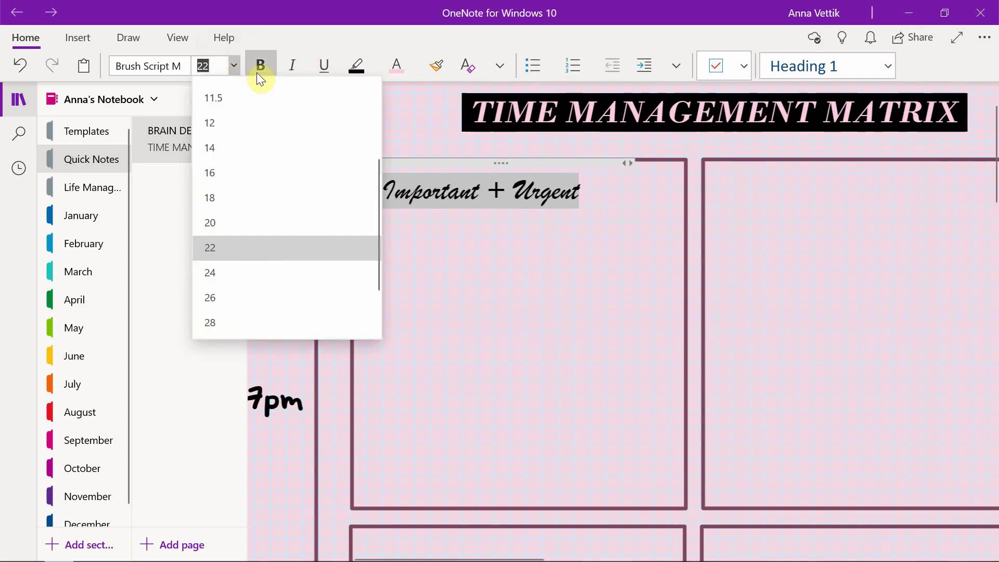
click(242, 270)
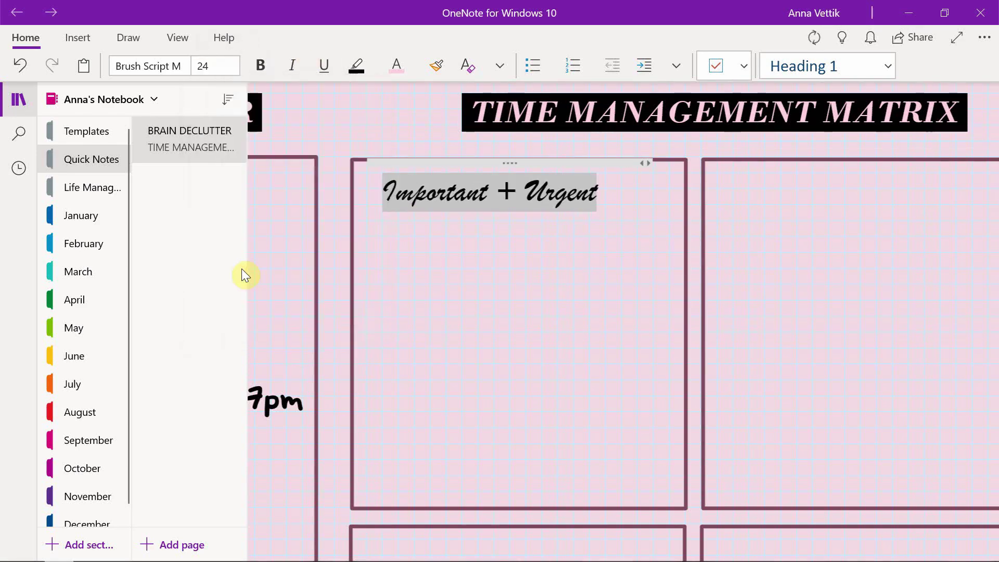
drag(508, 165, 525, 164)
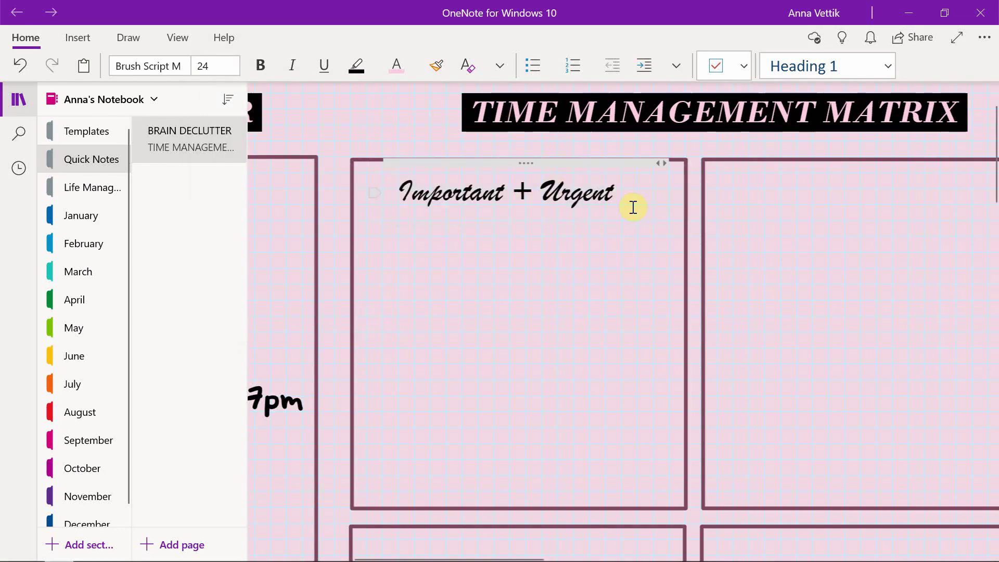
Copy the label into the upper-right matrix box, change it to "Important + Not Urgent" and align it near the top edge.
drag(607, 194, 402, 198)
key(ctrl+c)
click(777, 190)
key(ctrl+v)
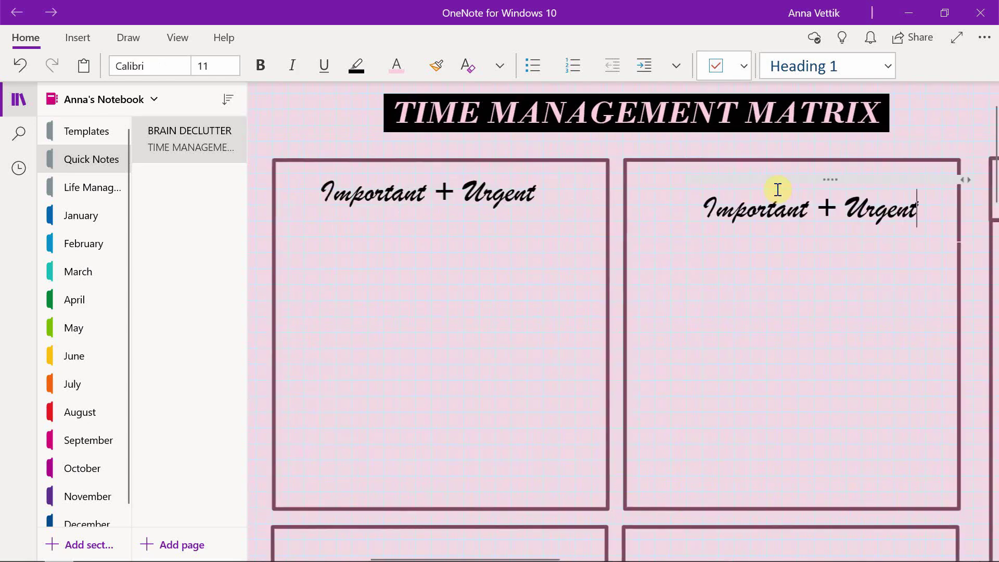
click(837, 211)
text(Not)
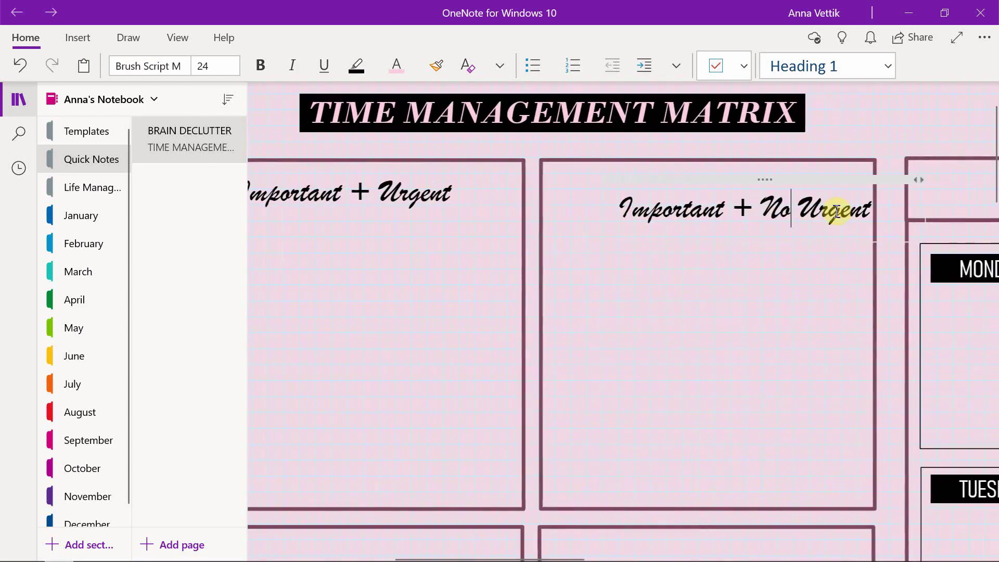
drag(807, 177, 765, 163)
Paste the label into the lower-left matrix box, change it to "Not Important + Urgent" and move it near the top edge.
scroll(575, 293, left, 3)
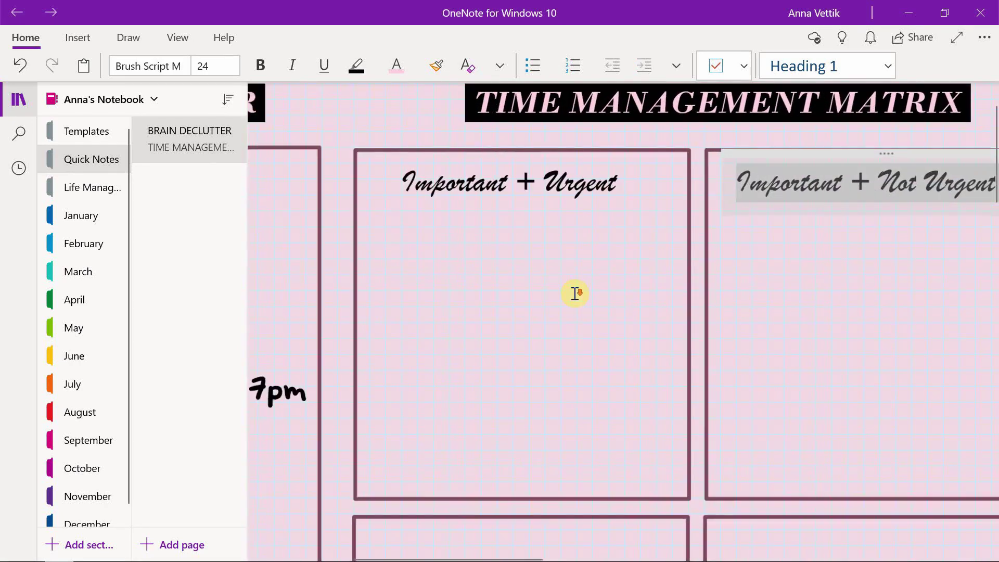
scroll(574, 292, down, 6)
scroll(429, 216, up, 6)
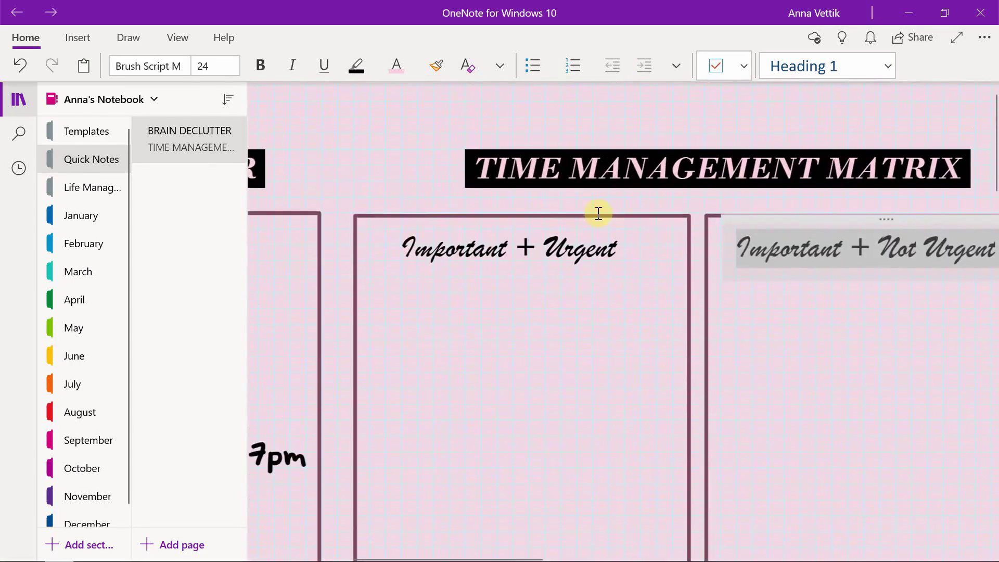
scroll(620, 247, down, 6)
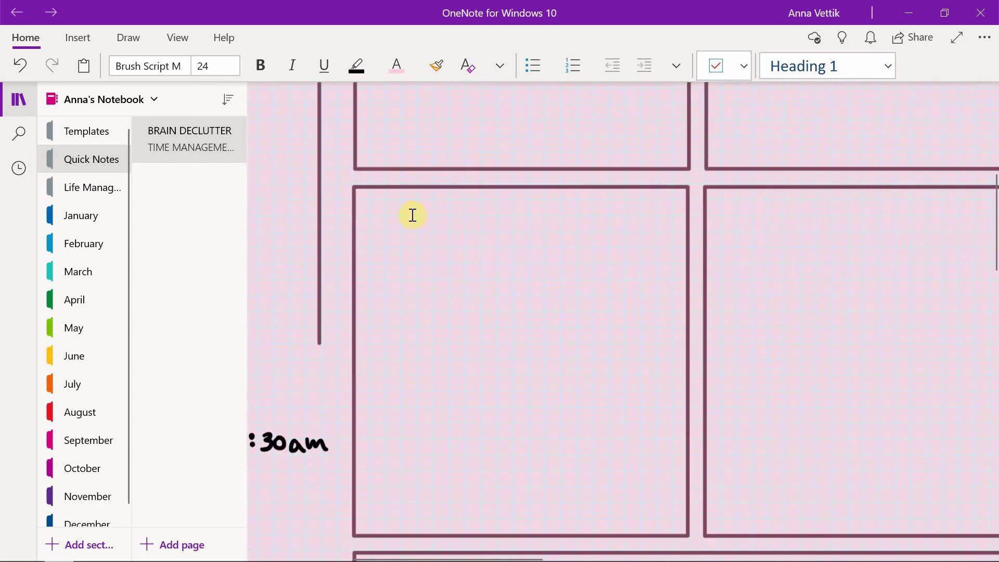
click(421, 214)
key(ctrl+v)
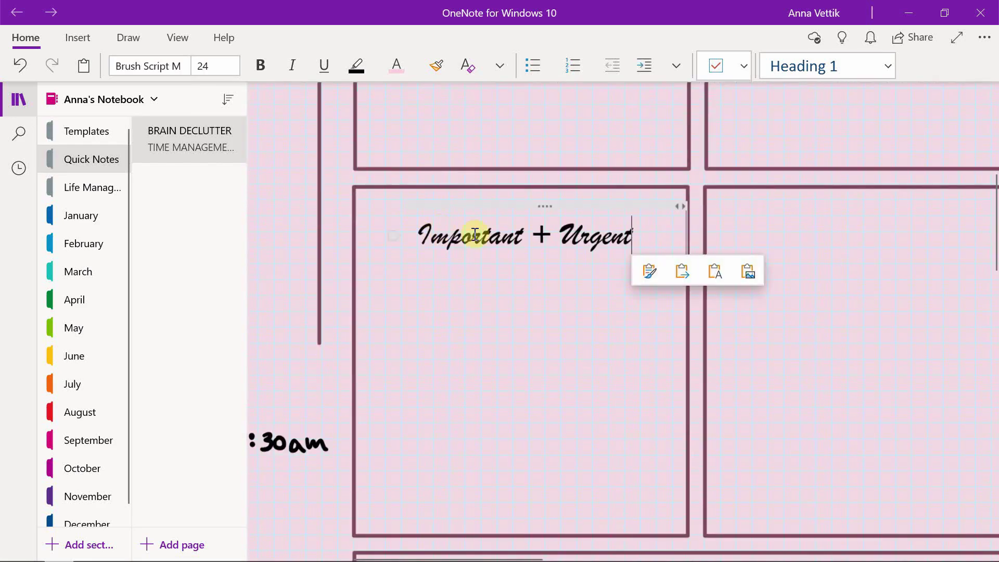
click(419, 235)
text(Not)
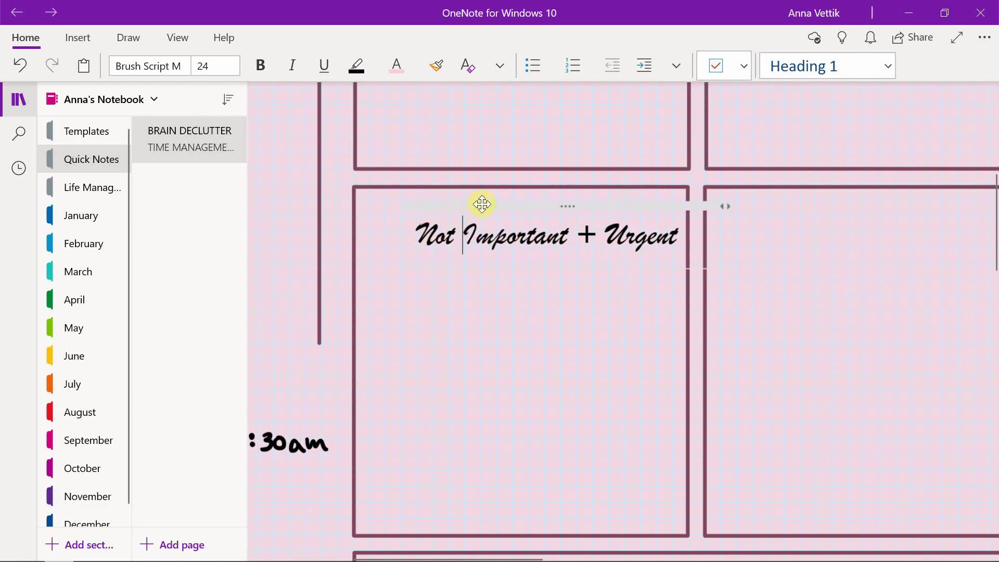
drag(482, 204, 463, 192)
Paste the label into the lower-right matrix box, change it to "Not Important + Not Urgent" and move it near the top edge.
scroll(792, 245, right, 5)
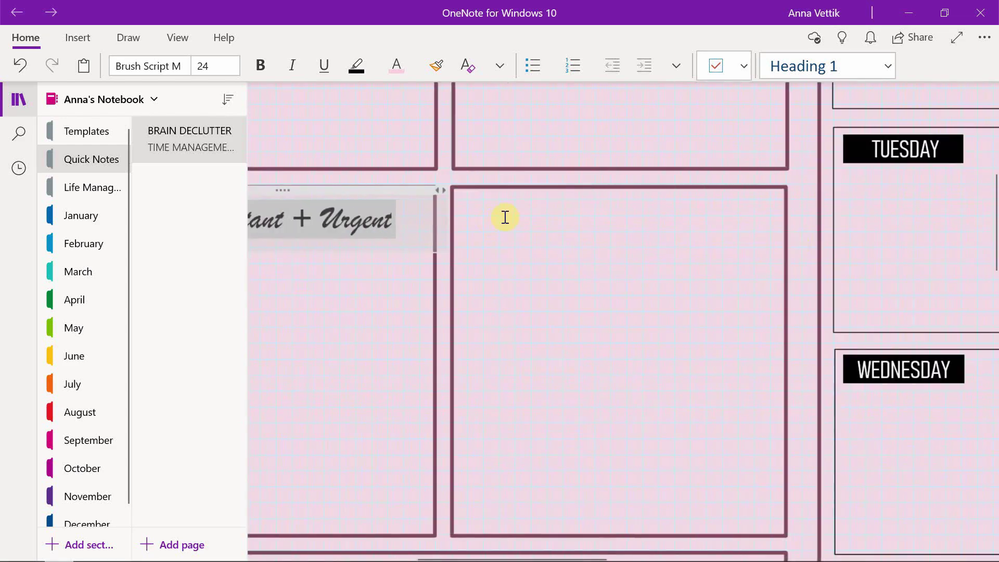
click(504, 217)
key(ctrl+v)
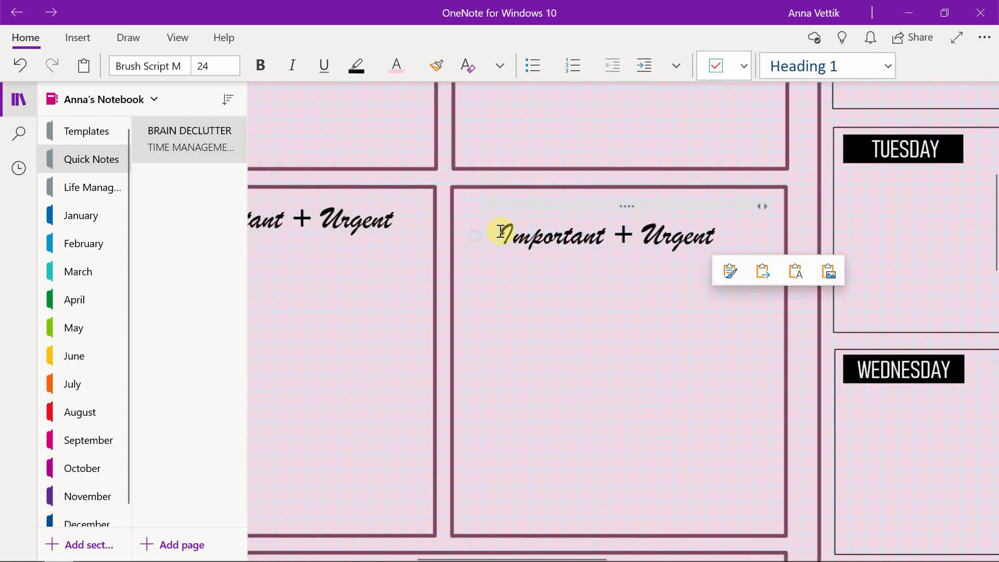
text(Not)
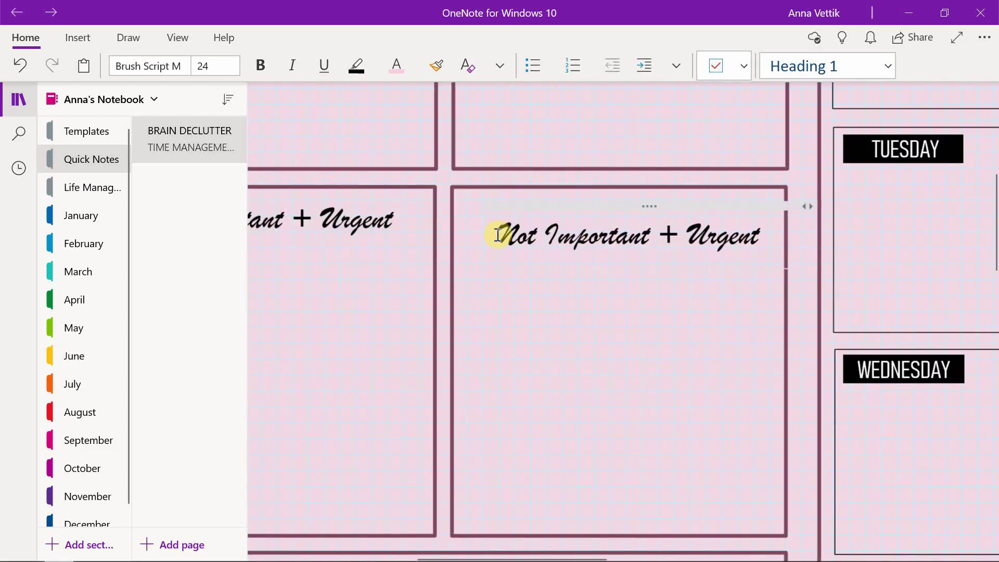
click(675, 237)
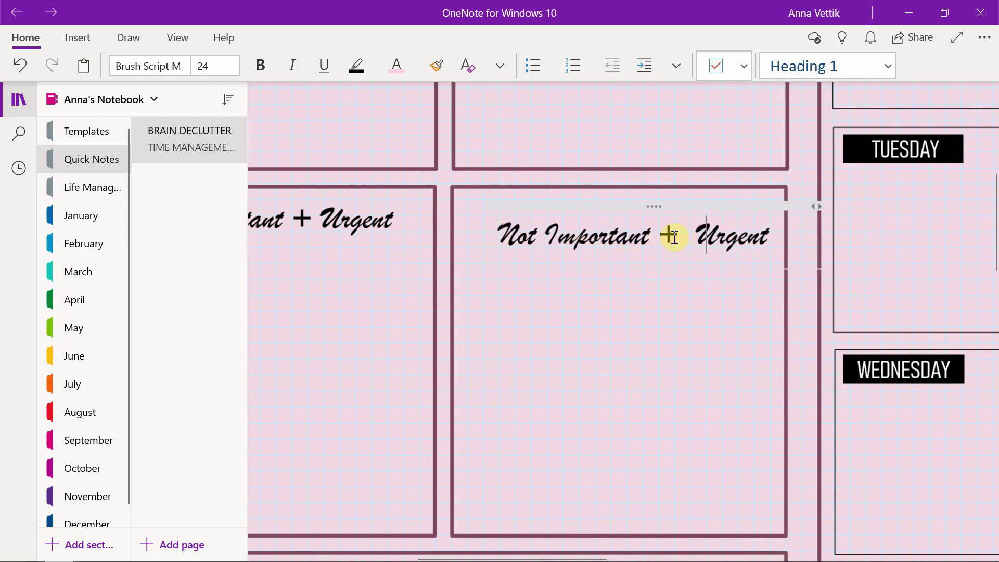
text(Not)
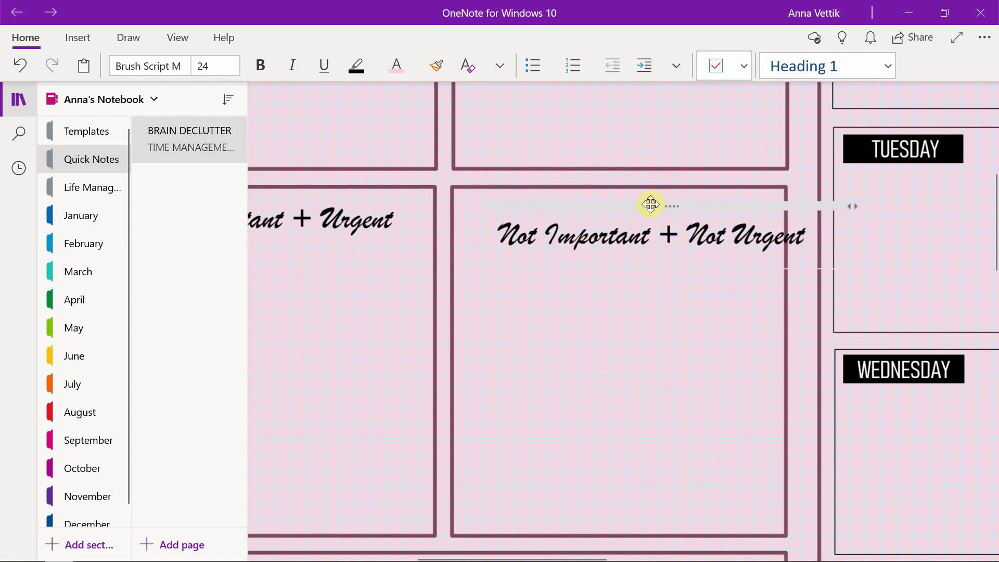
drag(649, 203, 622, 192)
click(621, 302)
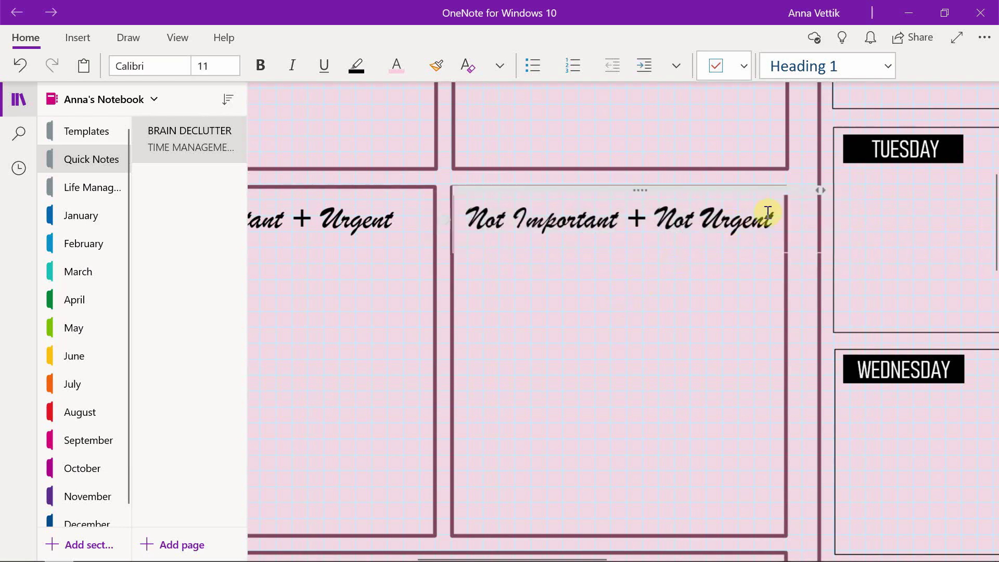
Try a light yellow font colour on the "Not Important + Not Urgent" label, then set the font colour back to black.
drag(773, 223, 460, 239)
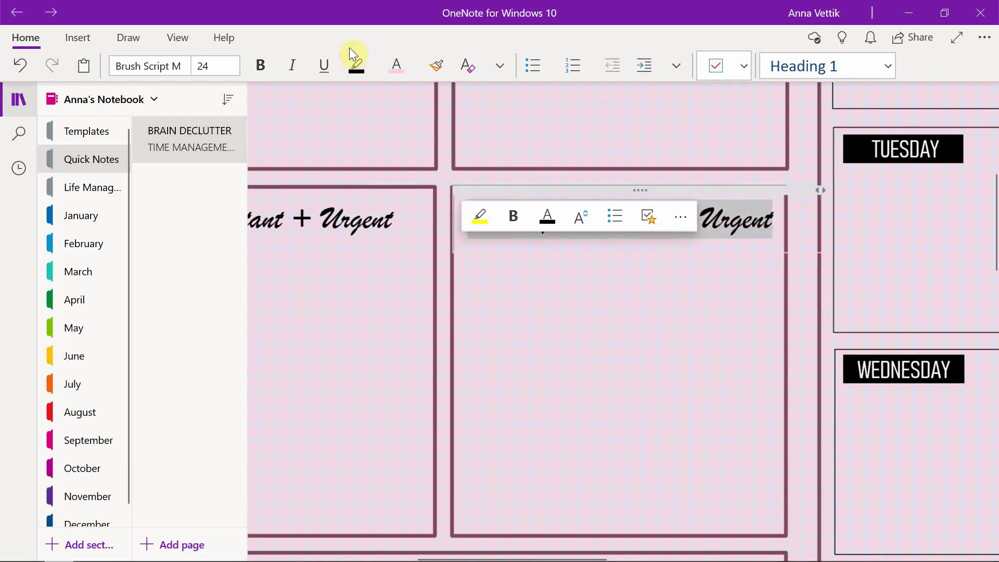
click(414, 72)
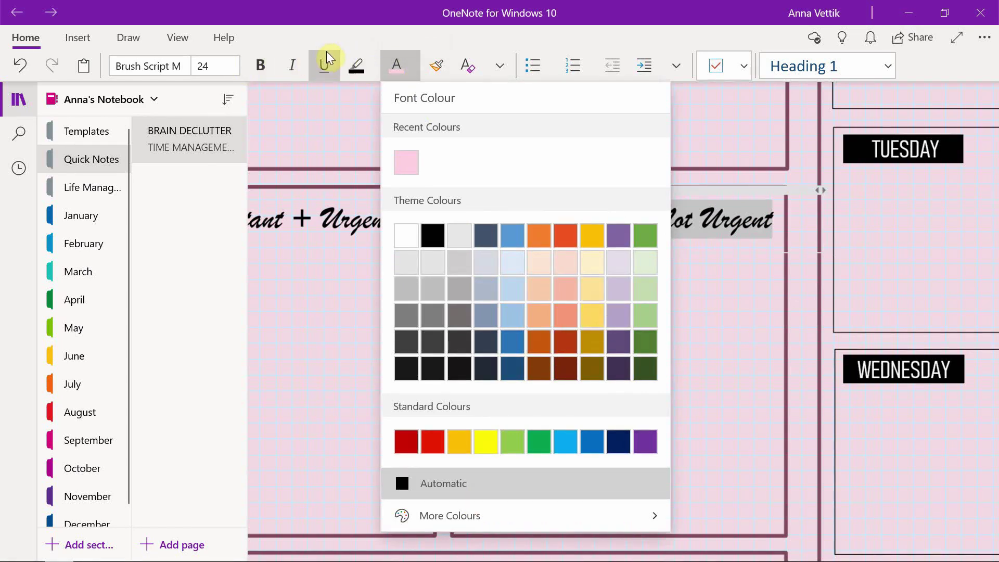
click(126, 37)
click(27, 37)
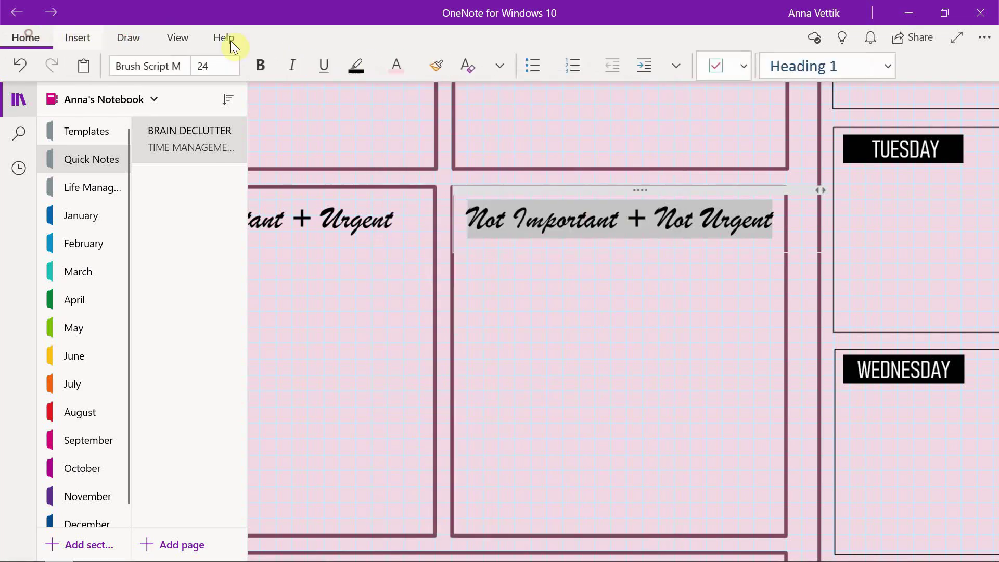
click(417, 66)
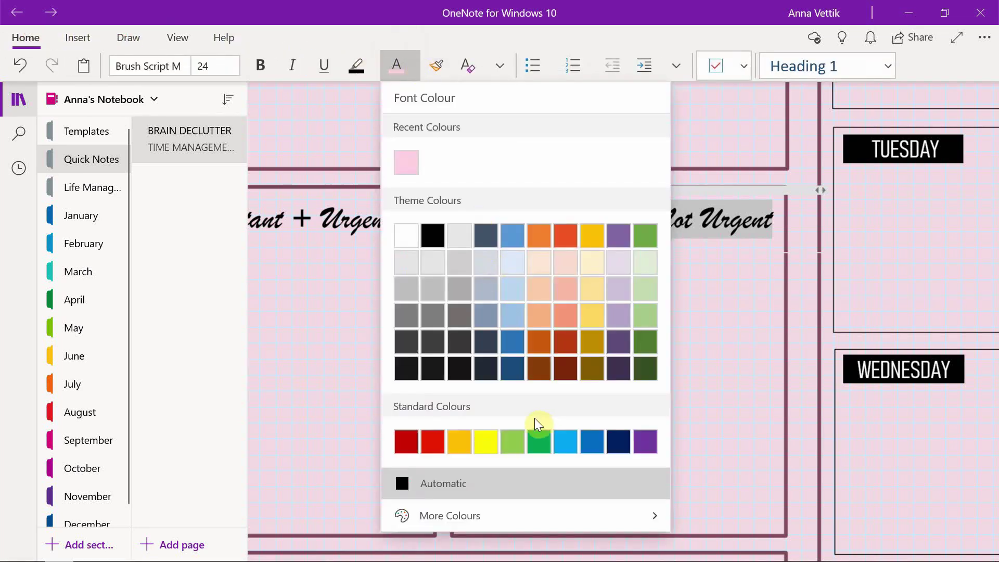
click(521, 514)
click(486, 238)
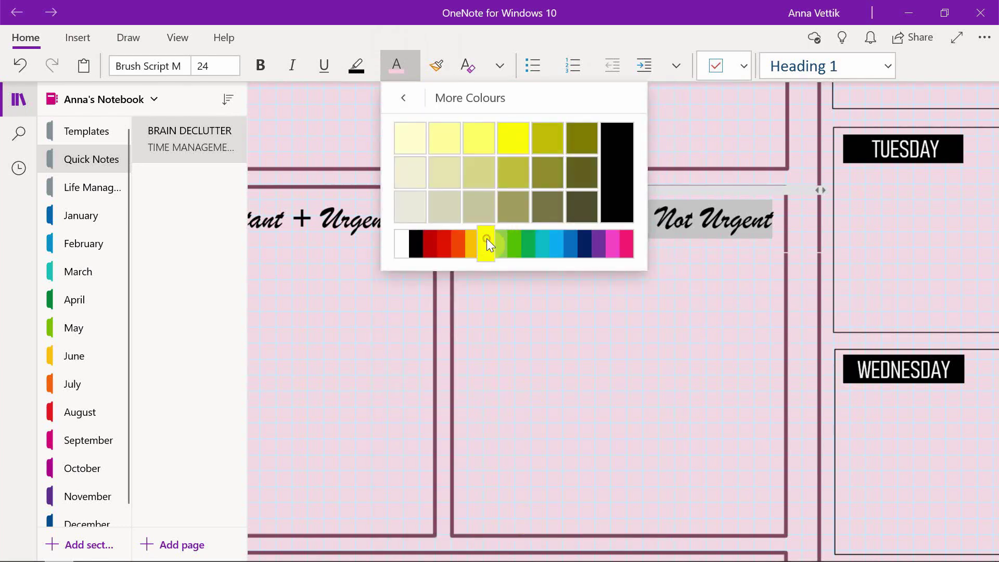
click(442, 140)
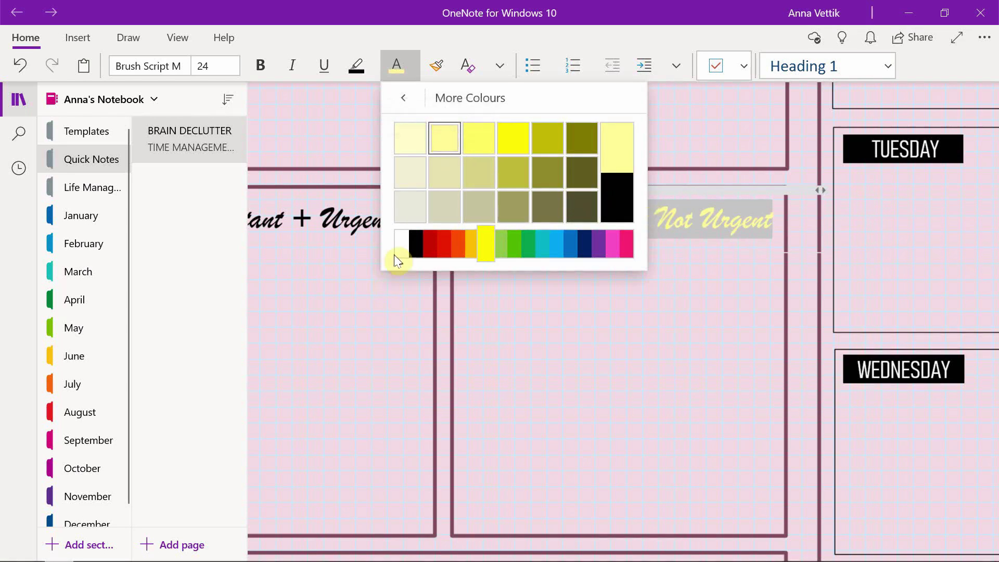
click(416, 245)
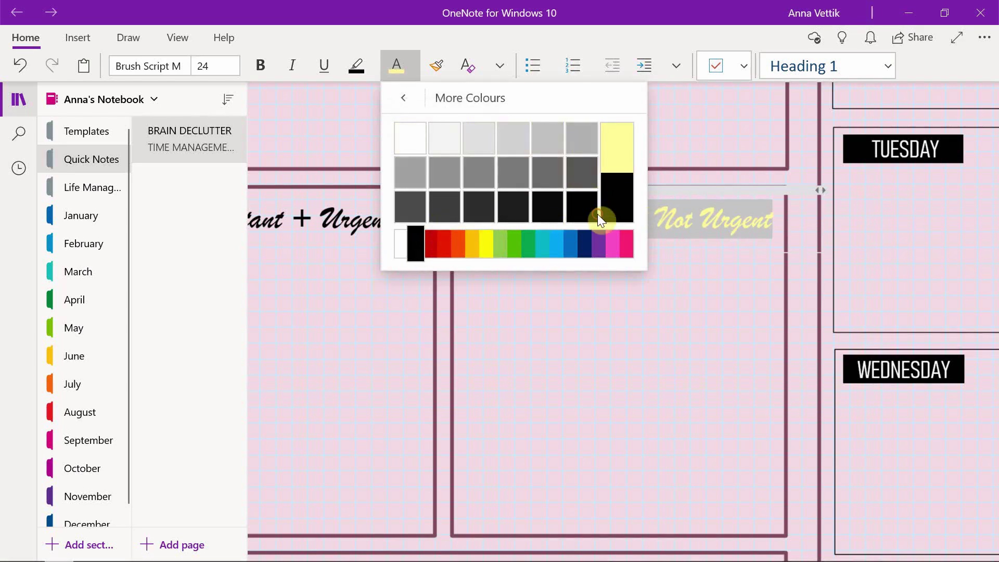
click(581, 207)
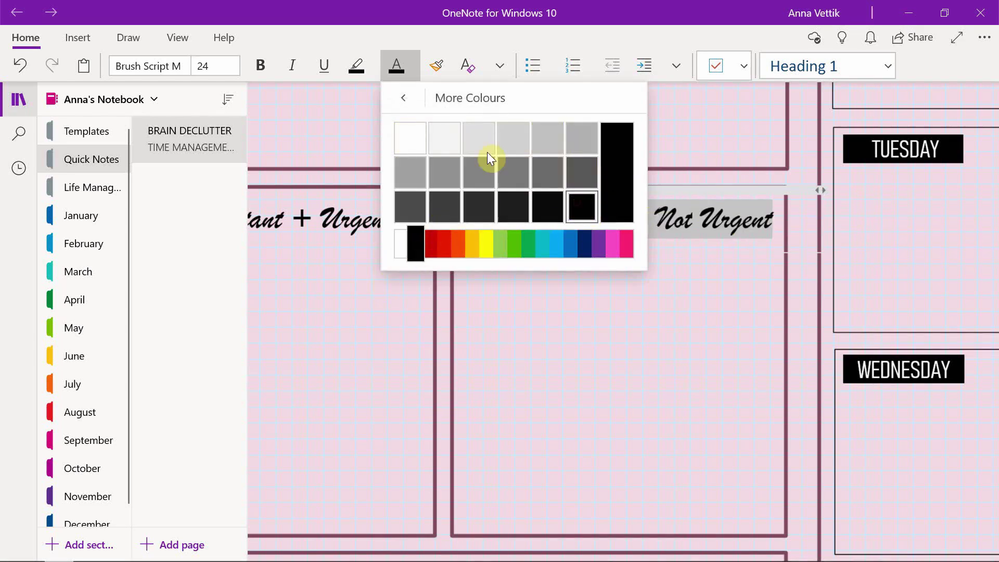
Highlight the "Not Important + Not Urgent" label in light yellow, pad its start with a space and shift it slightly left.
click(377, 69)
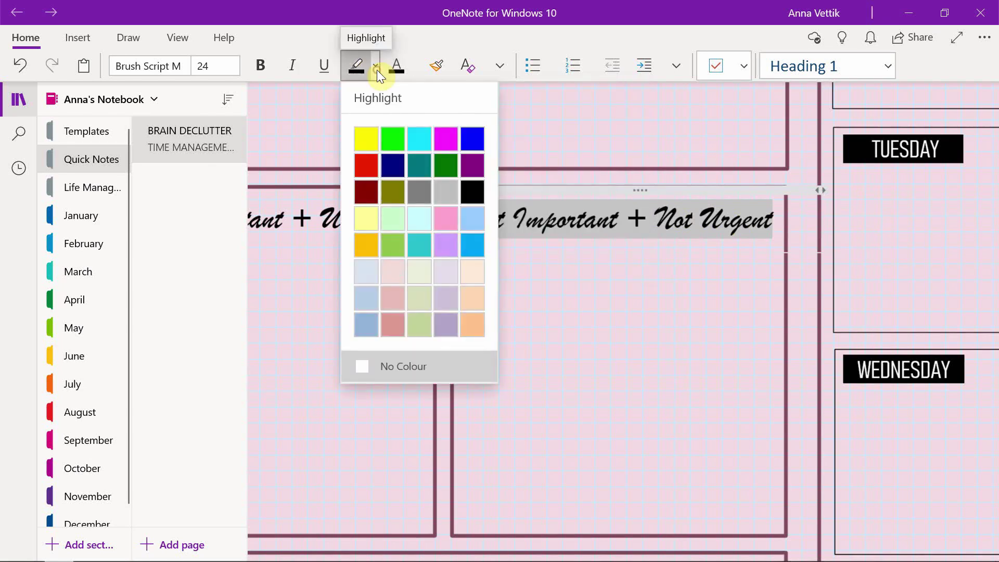
click(363, 223)
click(469, 217)
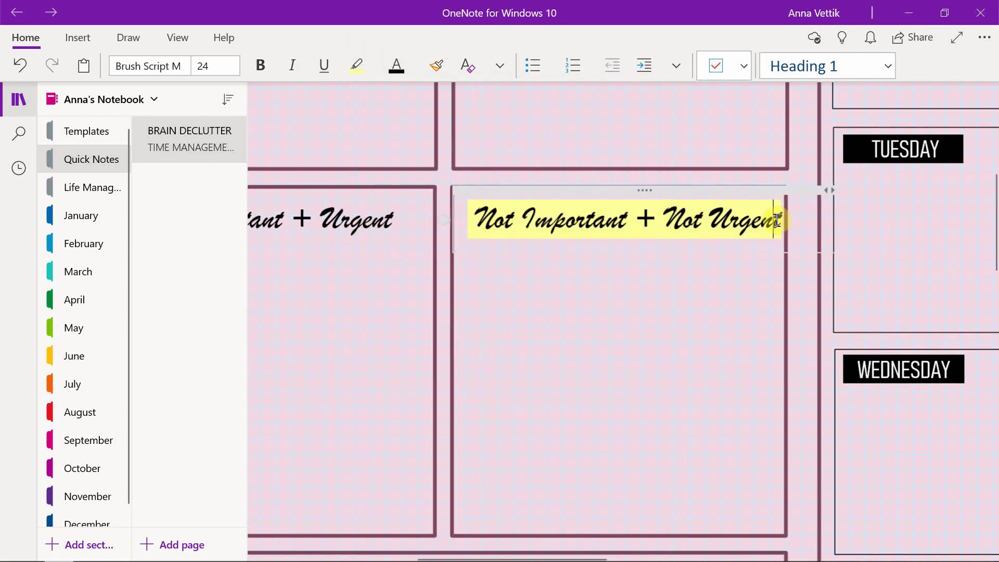
drag(703, 191, 687, 191)
click(602, 380)
Highlight the "Not Important + Urgent" label in light blue and pad its start with a space.
scroll(565, 297, left, 3)
scroll(642, 232, right, 3)
scroll(524, 225, left, 4)
drag(408, 219, 692, 245)
click(377, 70)
click(468, 219)
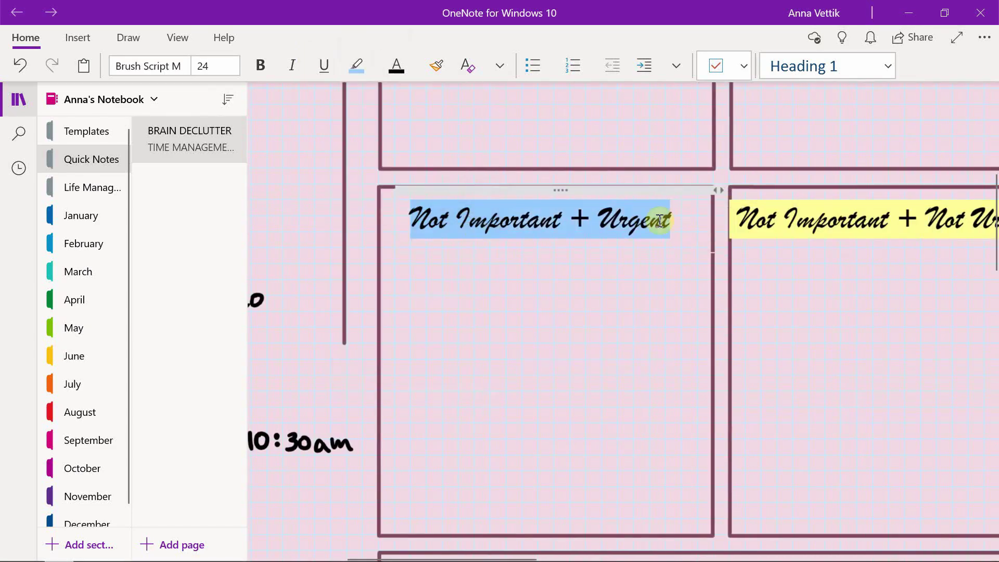
click(410, 219)
Highlight the "Important + Urgent" label in the upper-left matrix box in pink and pad its start with a space.
scroll(417, 235, up, 6)
triple_click(424, 247)
key(ctrl+c)
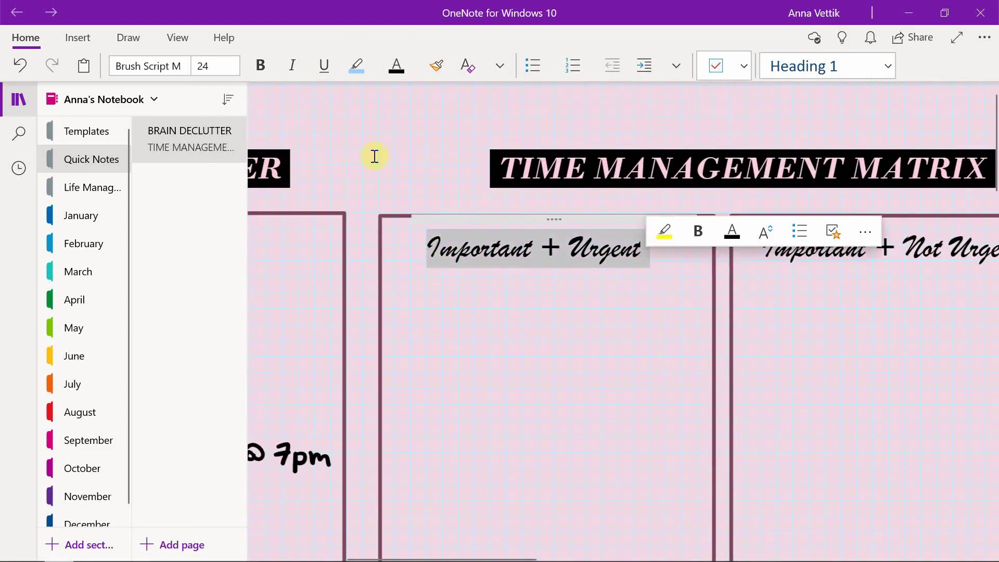
click(357, 66)
click(458, 228)
click(429, 245)
Highlight the "Important + Not Urgent" label in the upper-right matrix box in light purple and pad its start with a space.
scroll(494, 235, right, 5)
triple_click(473, 245)
click(375, 66)
click(440, 255)
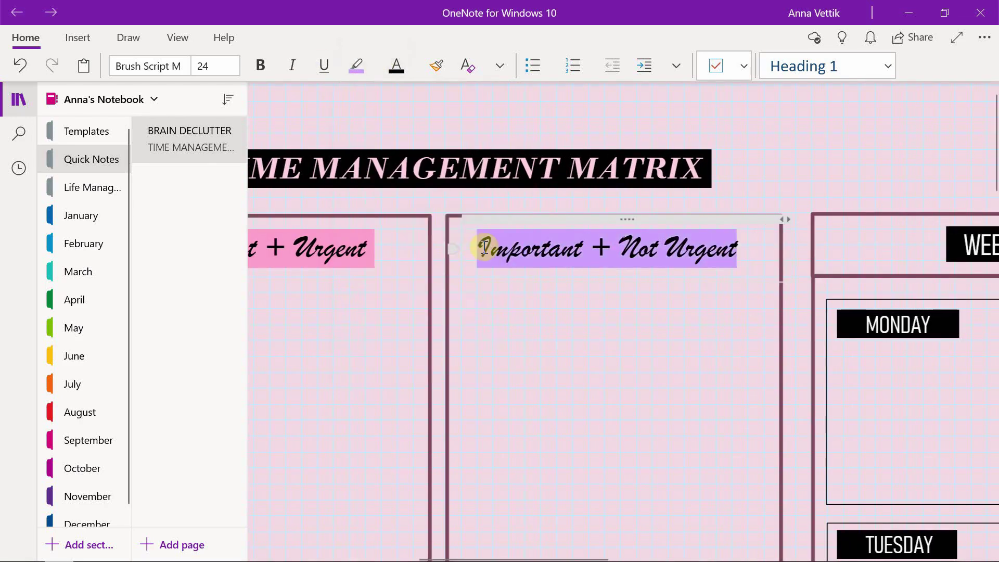
click(479, 247)
click(442, 381)
Remove the extra space from the "Not Important + Not Urgent" label and shift it to sit inside its matrix box.
scroll(442, 381, down, 3)
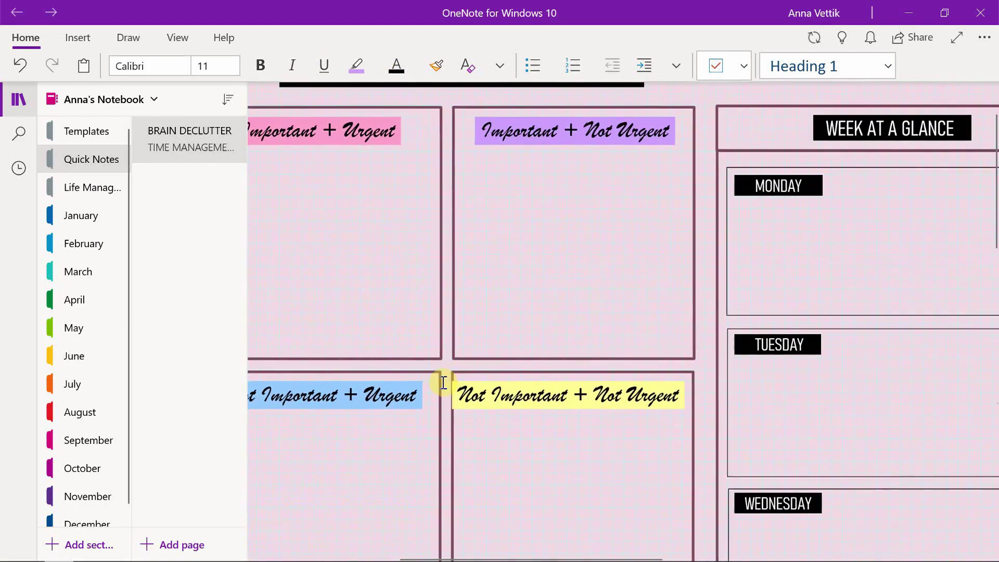
scroll(442, 381, left, 3)
scroll(418, 399, left, 2)
click(738, 401)
key(BackSpace)
drag(801, 375, 812, 375)
click(824, 466)
scroll(823, 467, down, 2)
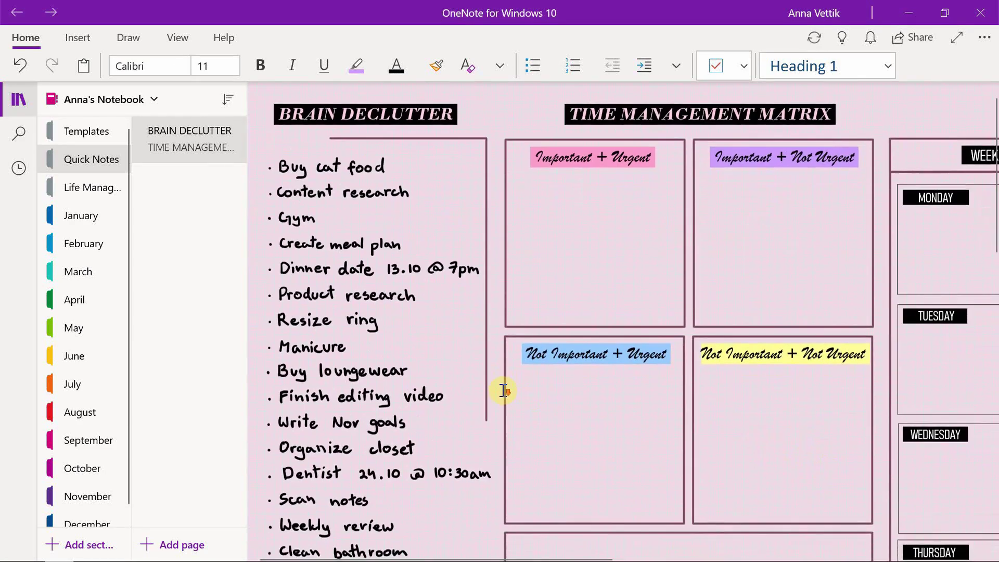
Paste the label near the top centre of the wide box below the matrix and change its text to "Scheduled".
scroll(504, 390, down, 3)
click(623, 375)
key(ctrl+v)
drag(745, 375, 623, 376)
text(Scheduled)
Highlight the "Scheduled" label in red.
click(358, 65)
click(128, 37)
click(26, 37)
click(372, 70)
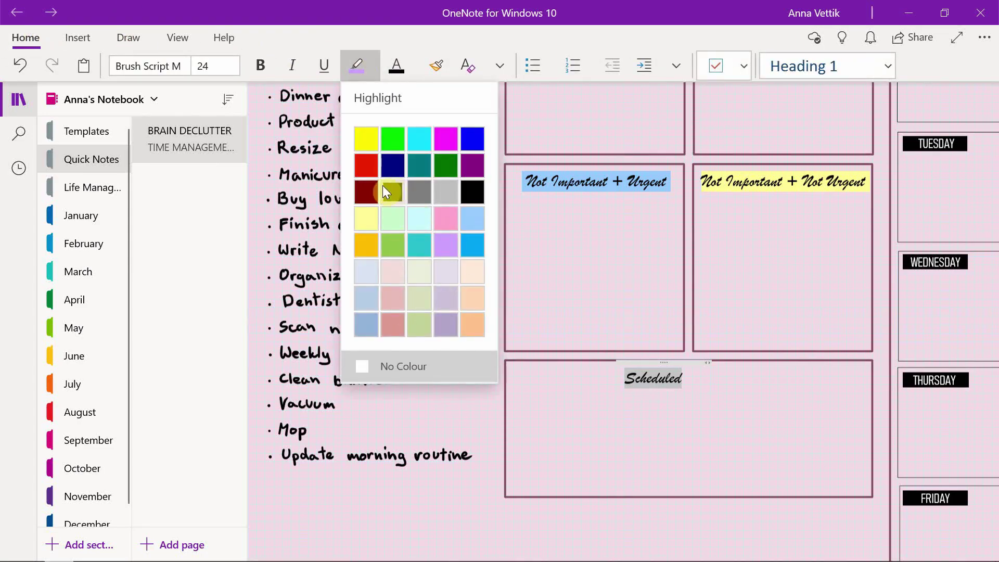
click(368, 167)
click(571, 406)
scroll(571, 407, down, 2)
scroll(571, 407, up, 1)
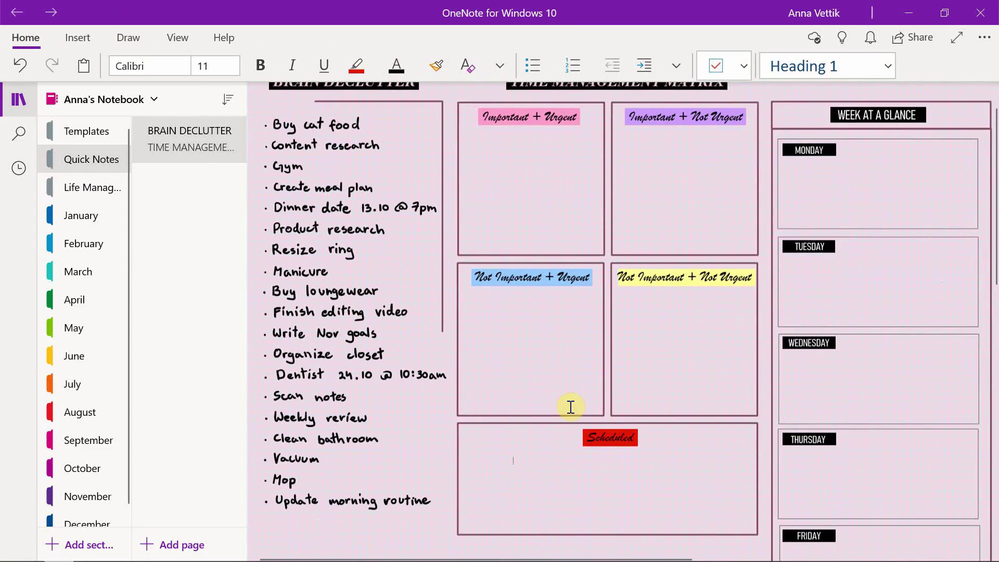
Mark the Dinner date and Dentist entries in the brain declutter list with a red highlighter.
click(128, 38)
click(243, 65)
scroll(412, 195, down, 3)
drag(387, 203, 265, 204)
drag(394, 326, 265, 326)
Mark Content research, Product research and Finish editing video in the list with a pink highlighter.
click(243, 66)
click(342, 201)
drag(345, 157, 260, 158)
drag(350, 218, 264, 220)
drag(367, 279, 264, 282)
key(ctrl+z)
Mark Gym, Write Nov goals, Scan notes, Weekly review and Update morning routine with a purple highlighter.
click(244, 65)
click(343, 232)
drag(288, 172, 259, 173)
drag(344, 296, 261, 296)
drag(261, 342, 323, 342)
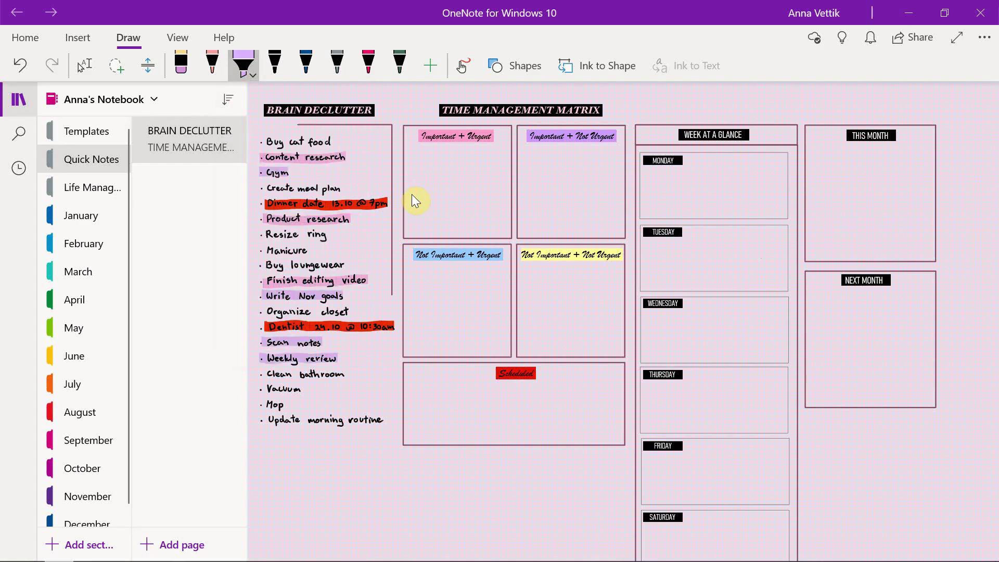
drag(384, 419, 265, 420)
Mark Buy cat food, Create meal plan, Resize ring, Organize closet, Clean bathroom, Vacuum and Mop with a light blue highlighter.
click(244, 65)
click(312, 201)
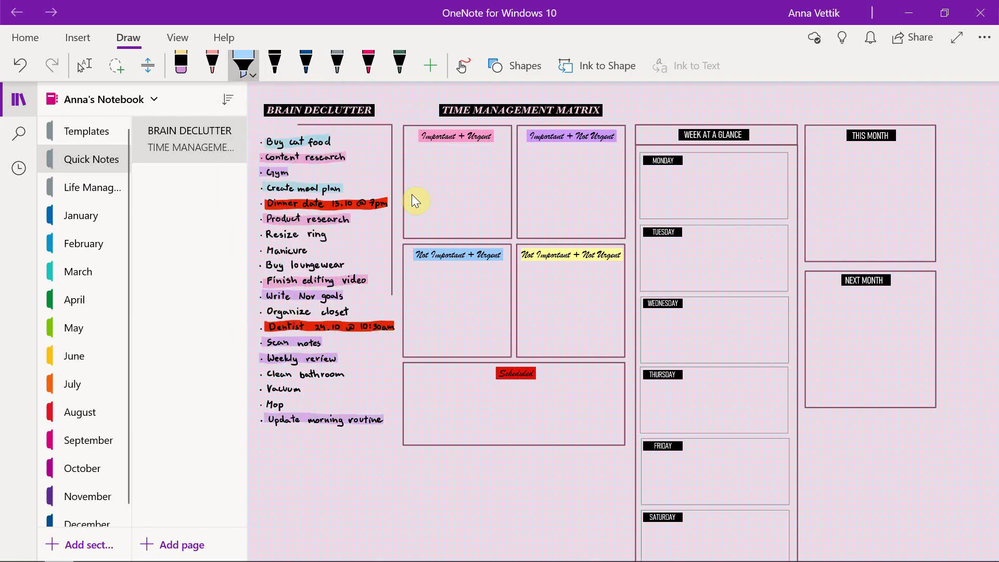
drag(302, 388, 265, 389)
drag(285, 405, 261, 405)
Mark Manicure and Buy loungewear in the list with a yellow highlighter.
click(244, 66)
click(252, 170)
drag(308, 249, 264, 250)
drag(345, 265, 265, 265)
Lasso Buy cat food, Create meal plan and Resize ring and move them into the "Not Important + Urgent" box.
click(117, 66)
drag(282, 129, 265, 133)
drag(298, 141, 447, 272)
mouse_move(256, 181)
mouse_down()
mouse_move(260, 193)
mouse_move(453, 292)
mouse_up()
mouse_move(254, 223)
mouse_down()
mouse_move(292, 241)
mouse_move(258, 227)
mouse_up()
drag(296, 234, 451, 308)
Move Organize closet into the "Not Important + Urgent" box and shrink the four entries there together.
mouse_move(773, 544)
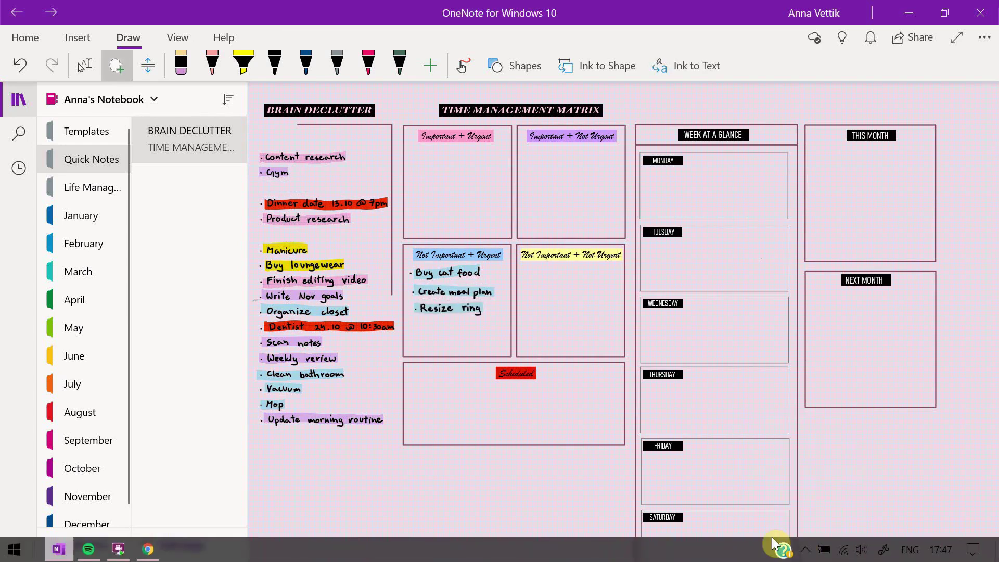
drag(307, 311, 460, 325)
drag(473, 263, 489, 268)
drag(508, 339, 478, 318)
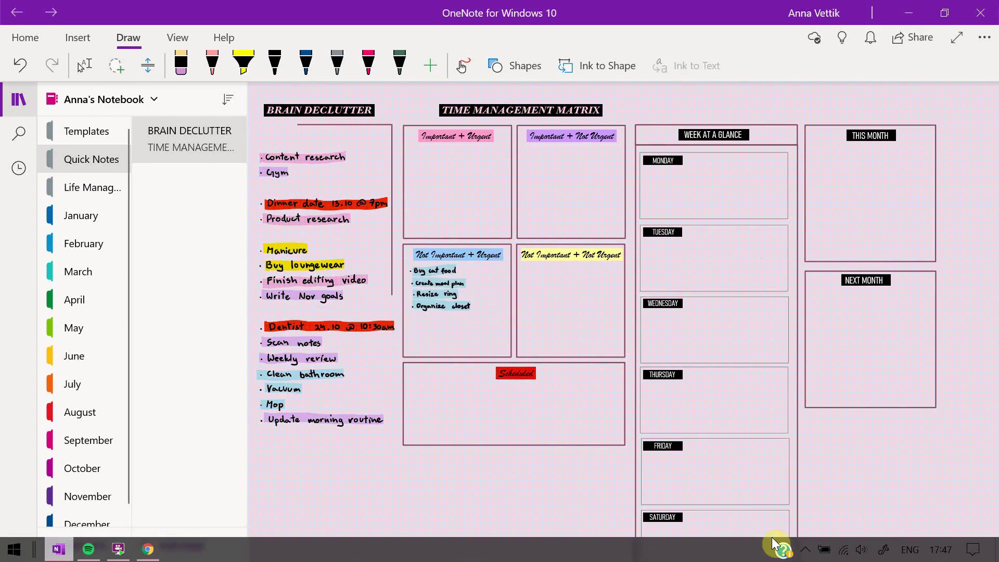
Move Clean bathroom, Vacuum and Mop below Organize closet in the "Not Important + Urgent" box and scale them to fit.
mouse_move(256, 367)
mouse_down()
mouse_move(321, 365)
mouse_move(268, 408)
mouse_up()
mouse_move(299, 388)
mouse_down()
mouse_move(451, 345)
mouse_move(451, 334)
mouse_up()
drag(501, 363, 497, 359)
Move the pink entries Content research, Product research and Finish editing video into the "Important + Urgent" box.
mouse_move(276, 149)
mouse_down()
mouse_move(312, 167)
mouse_move(260, 156)
mouse_up()
drag(304, 156, 455, 152)
mouse_move(260, 211)
mouse_down()
mouse_move(354, 229)
mouse_move(456, 169)
mouse_up()
mouse_move(260, 284)
mouse_down()
mouse_move(261, 271)
mouse_move(458, 185)
mouse_up()
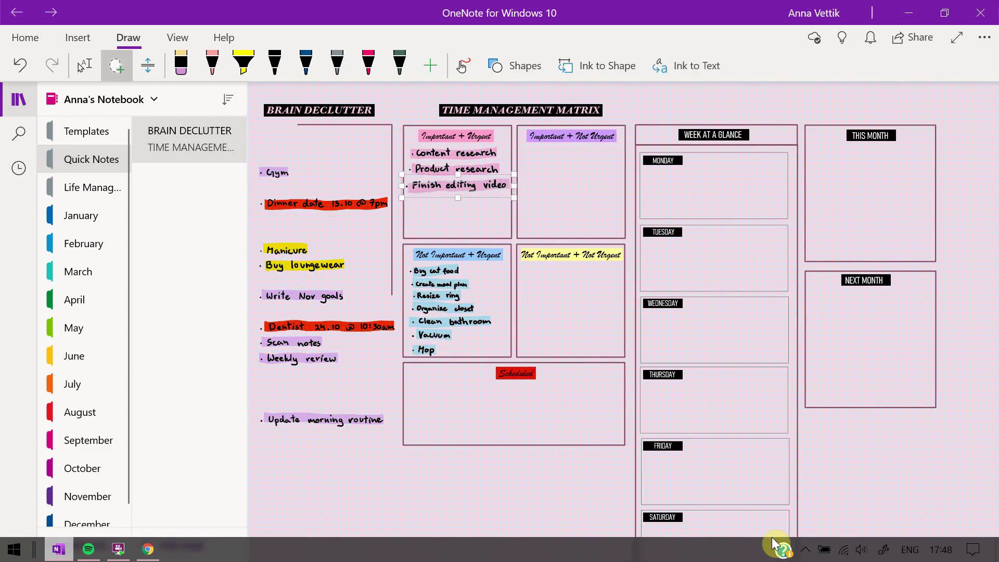
Move the red Dinner date and Dentist entries from the list into the Scheduled box.
drag(350, 189, 261, 198)
mouse_move(326, 204)
mouse_down()
mouse_move(377, 247)
mouse_move(475, 393)
mouse_up()
drag(260, 318, 262, 333)
drag(328, 326, 479, 413)
Move Scan notes, Weekly review, Gym, Write Nov goals and Update morning routine into the "Important + Not Urgent" box, shrinking the last to fit.
drag(359, 340, 260, 349)
drag(299, 350, 562, 166)
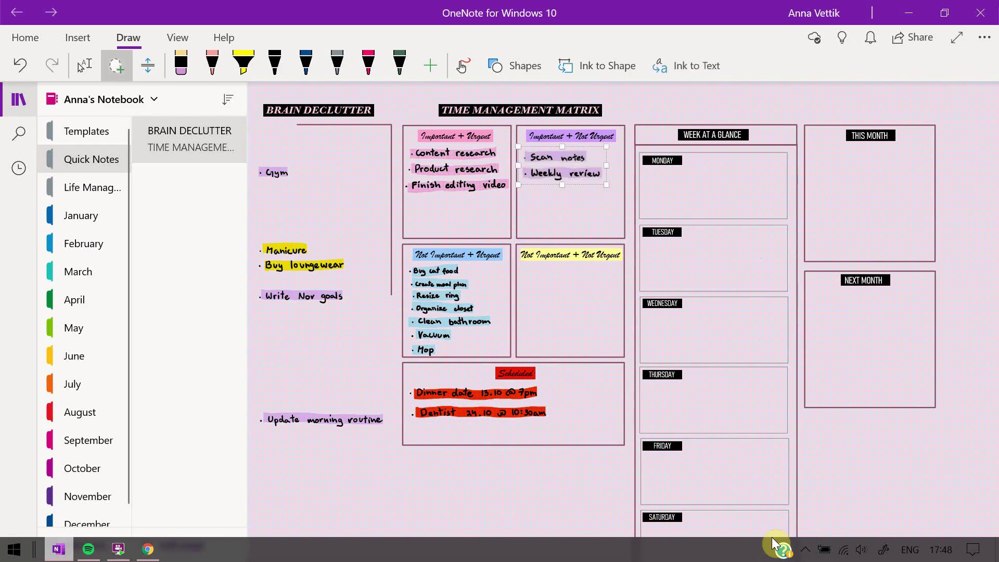
drag(260, 164, 259, 174)
drag(276, 172, 543, 191)
drag(260, 286, 259, 297)
drag(302, 296, 566, 206)
drag(260, 411, 260, 422)
drag(322, 420, 584, 227)
drag(650, 240, 627, 235)
Move the yellow Manicure and Buy loungewear entries into the "Not Important + Not Urgent" box.
drag(260, 245, 263, 247)
drag(302, 258, 565, 285)
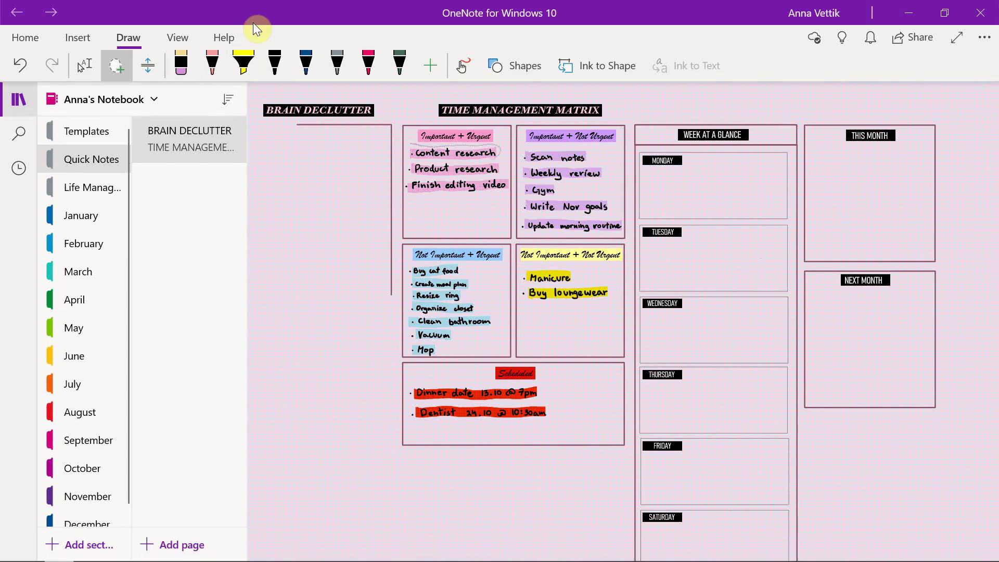
Move Content research to Monday, Product research to Tuesday and Finish editing video to Wednesday in the week at a glance.
mouse_move(497, 149)
mouse_down()
mouse_move(412, 152)
mouse_move(691, 176)
mouse_up()
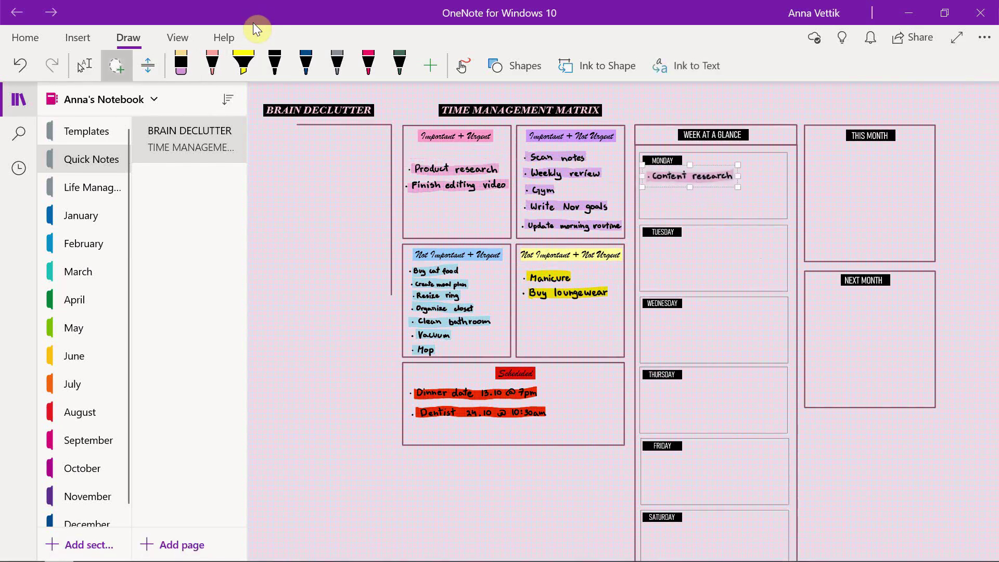
mouse_move(489, 178)
mouse_down()
mouse_move(411, 174)
mouse_move(425, 154)
mouse_up()
mouse_move(455, 170)
mouse_down()
mouse_move(644, 254)
mouse_move(692, 248)
mouse_up()
mouse_move(510, 177)
mouse_down()
mouse_move(421, 169)
mouse_move(669, 331)
mouse_move(699, 319)
mouse_up()
drag(560, 150, 555, 152)
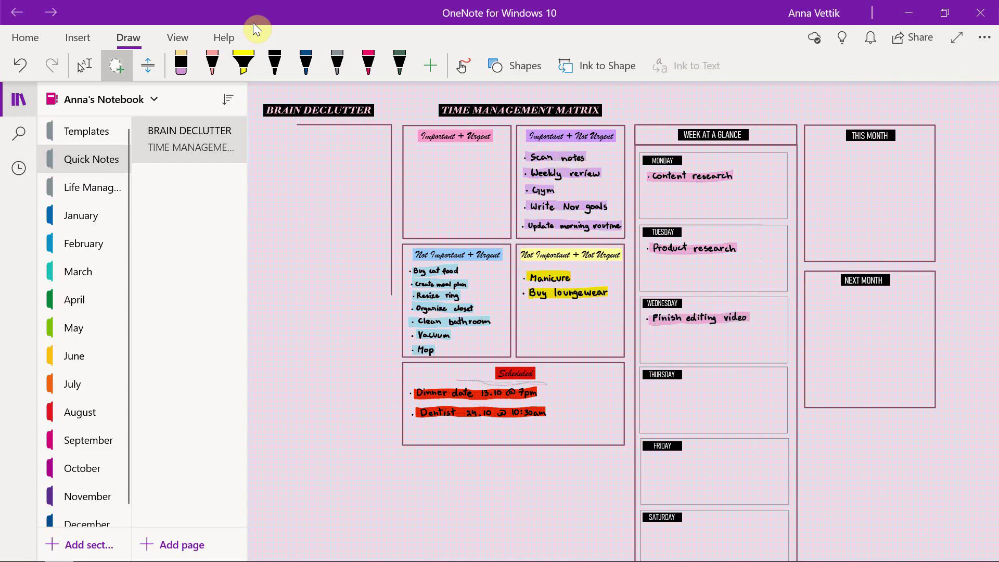
Move the Dinner date and Dentist entries from the Scheduled box into the This Month box and shrink them to fit.
mouse_move(479, 402)
mouse_down()
mouse_move(798, 307)
mouse_move(879, 172)
mouse_up()
drag(949, 190, 938, 188)
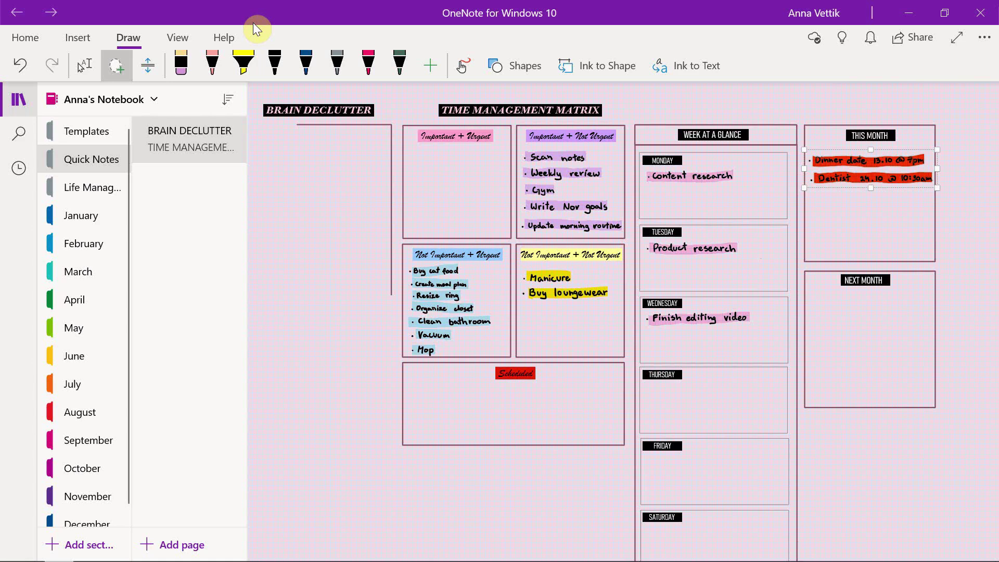
key(Escape)
Move Clean bathroom, Vacuum, Mop and Organize closet into the Thursday box of the week at a glance.
mouse_move(437, 355)
mouse_down()
mouse_move(409, 315)
mouse_move(687, 400)
mouse_up()
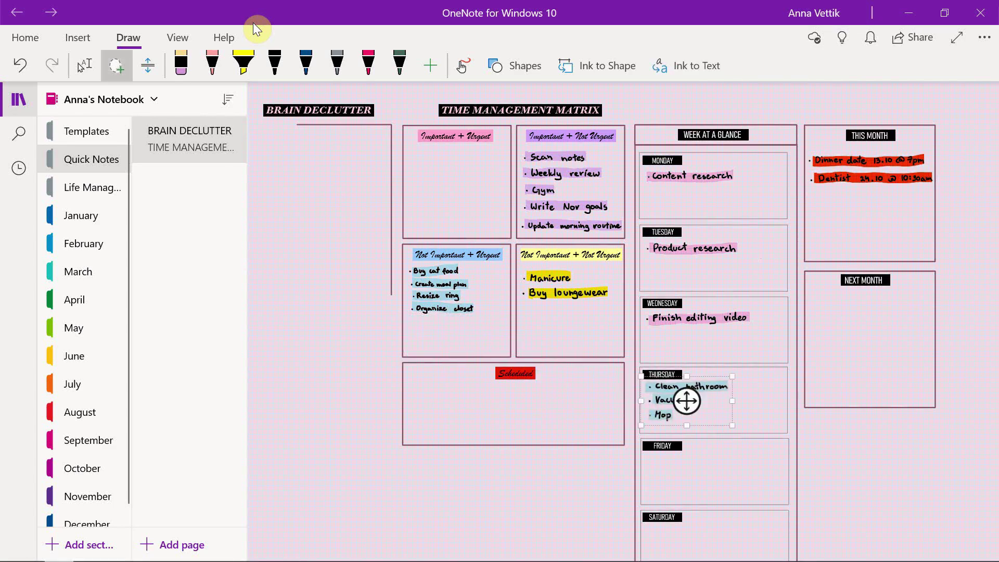
key(Escape)
mouse_move(474, 300)
mouse_down()
mouse_move(410, 319)
mouse_move(678, 420)
mouse_move(679, 429)
mouse_up()
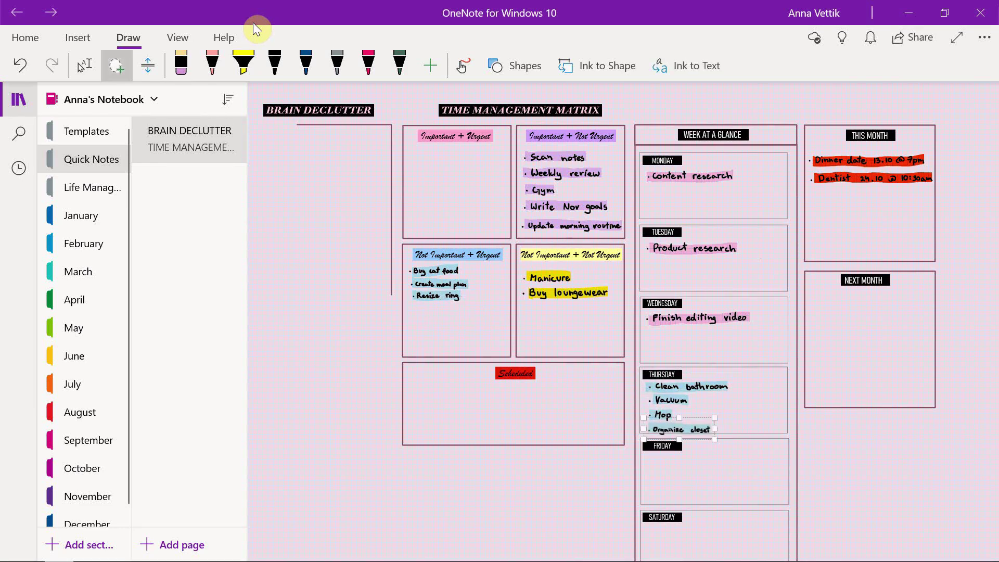
Move the Buy cat food and Resize ring entries under Product research in the Tuesday box.
key(Escape)
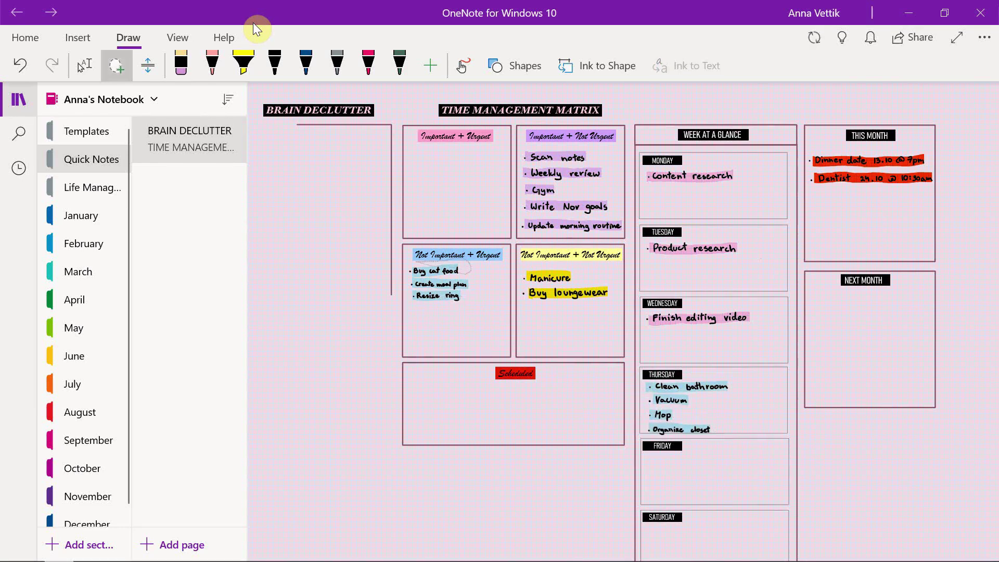
mouse_move(458, 278)
mouse_down()
mouse_move(416, 276)
mouse_move(688, 431)
mouse_move(672, 263)
mouse_up()
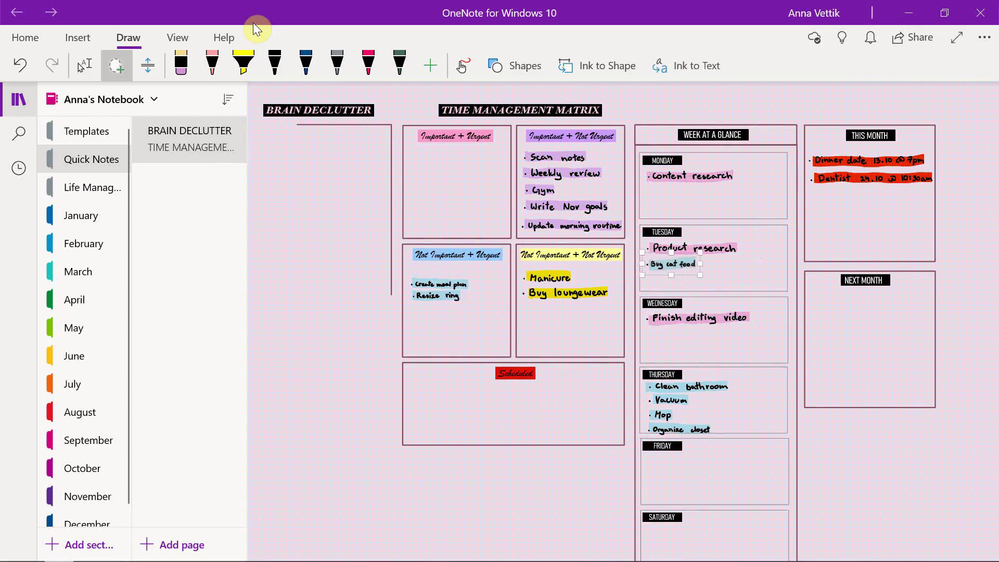
mouse_move(462, 302)
mouse_down()
mouse_move(459, 290)
mouse_move(672, 281)
mouse_up()
Move Scan notes to Wednesday, Weekly review to Sunday, and Write Nov goals and Update morning routine to Saturday.
mouse_move(588, 160)
mouse_down()
mouse_move(545, 146)
mouse_move(525, 156)
mouse_up()
drag(555, 156, 679, 336)
mouse_move(547, 154)
mouse_down()
mouse_move(597, 151)
mouse_move(547, 154)
mouse_move(705, 554)
mouse_move(687, 532)
mouse_up()
click(760, 292)
drag(555, 156, 524, 158)
mouse_move(572, 144)
mouse_down()
mouse_move(641, 252)
mouse_move(619, 235)
mouse_up()
key(ctrl+z)
mouse_move(569, 145)
mouse_down()
mouse_move(635, 271)
mouse_move(695, 471)
mouse_up()
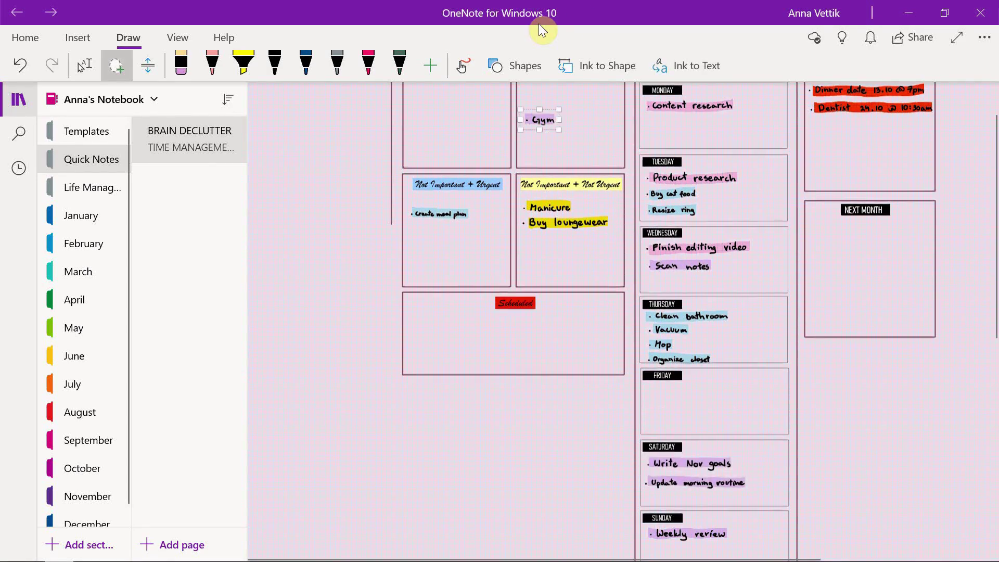
Move Gym to Monday, Create meal plan to Sunday, and place Write Nov goals in the Next Month box.
drag(540, 118, 663, 121)
mouse_move(407, 201)
mouse_down()
mouse_move(473, 222)
mouse_move(673, 521)
mouse_move(681, 511)
mouse_move(733, 522)
mouse_move(686, 511)
mouse_up()
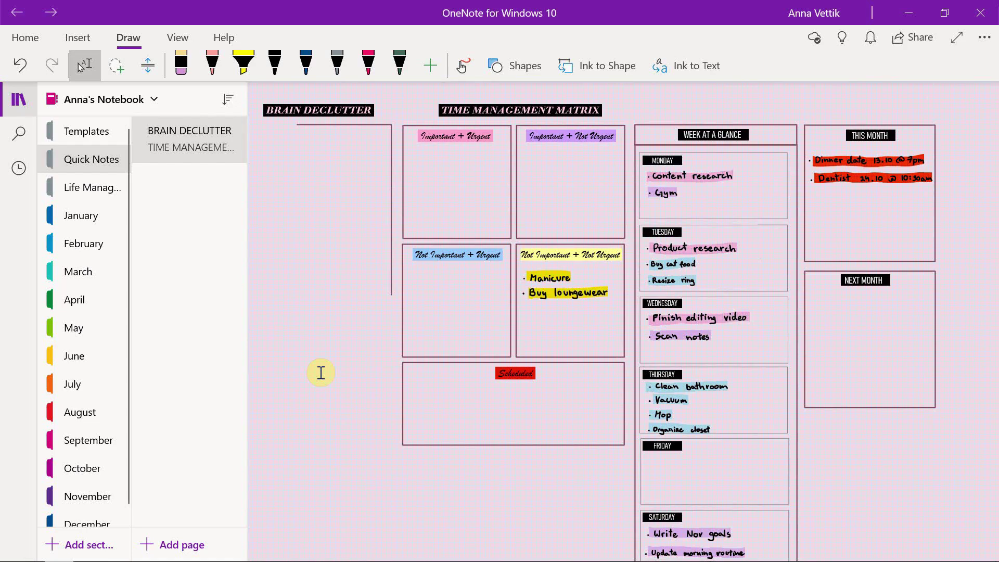
scroll(321, 373, down, 2)
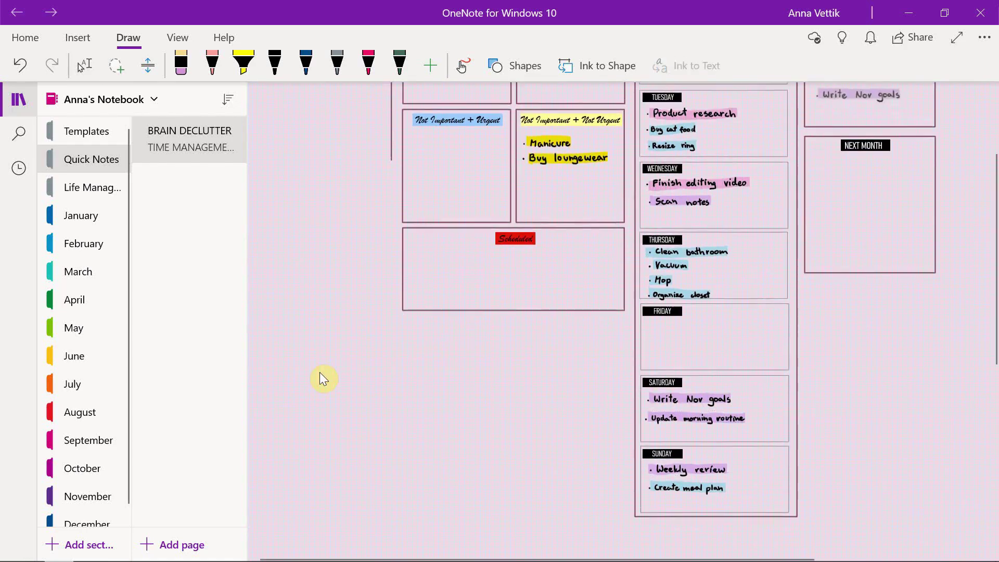
drag(858, 96, 855, 213)
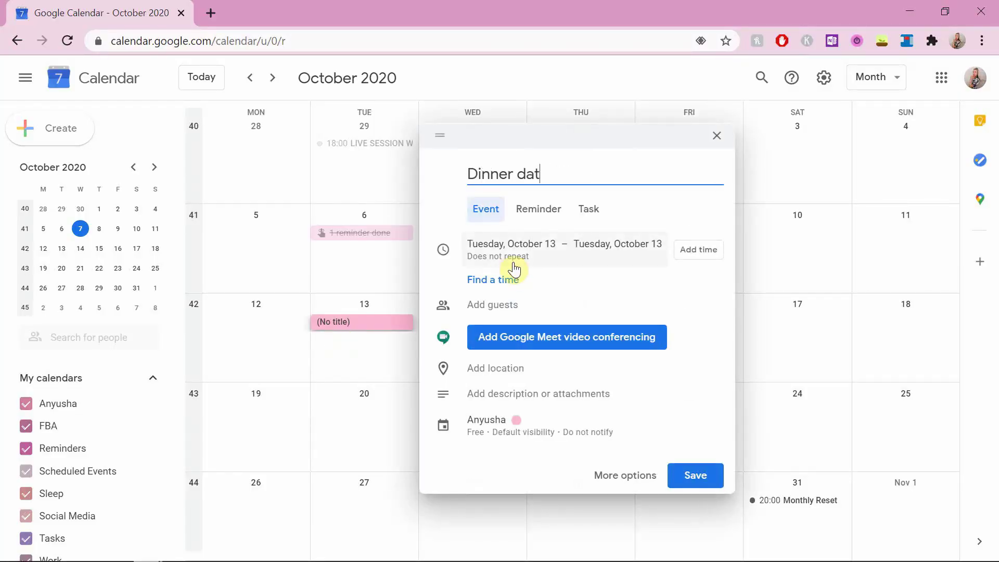
In Google Calendar, save a Dinner date event for Tuesday, October 13 starting at 19:00.
text(er date)
click(698, 249)
scroll(593, 364, down, 2)
click(583, 348)
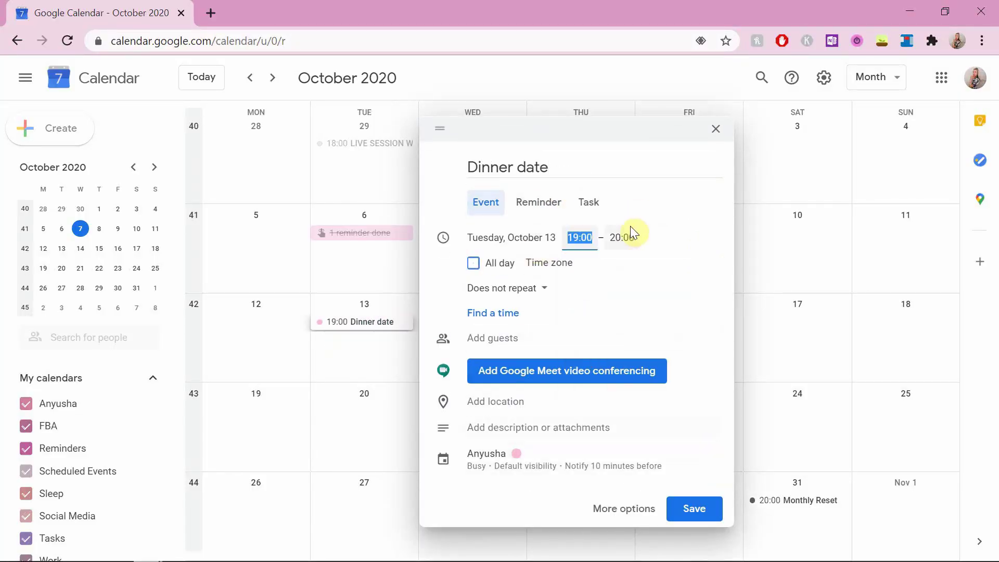
click(624, 238)
click(694, 508)
Save a Dentist appointment event for Saturday, October 24 at 10:30, adjust its end time, and return to OneNote.
click(736, 419)
text(Dentist appointment)
click(700, 258)
click(699, 258)
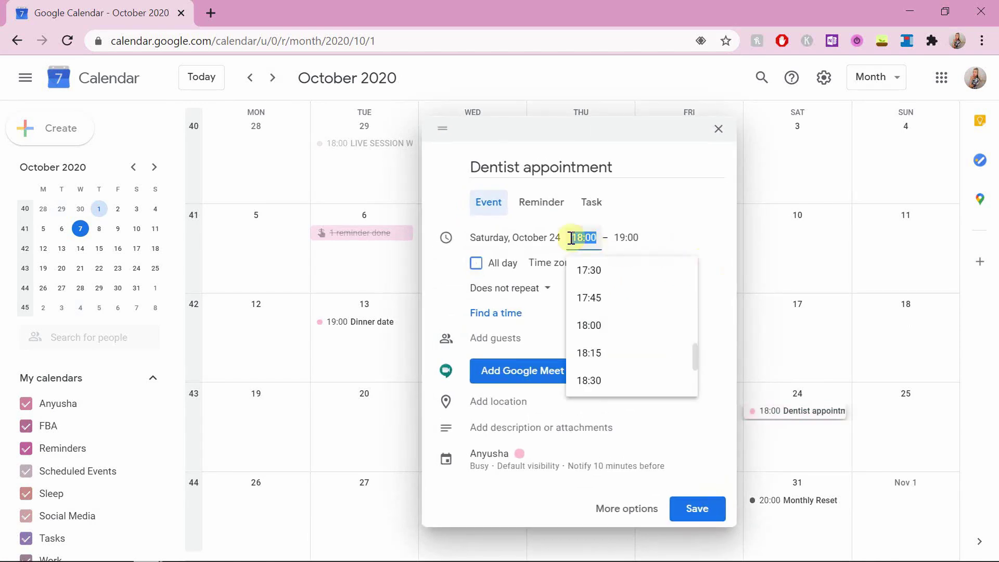
text(10)
click(599, 378)
click(632, 241)
click(636, 300)
click(691, 511)
click(907, 8)
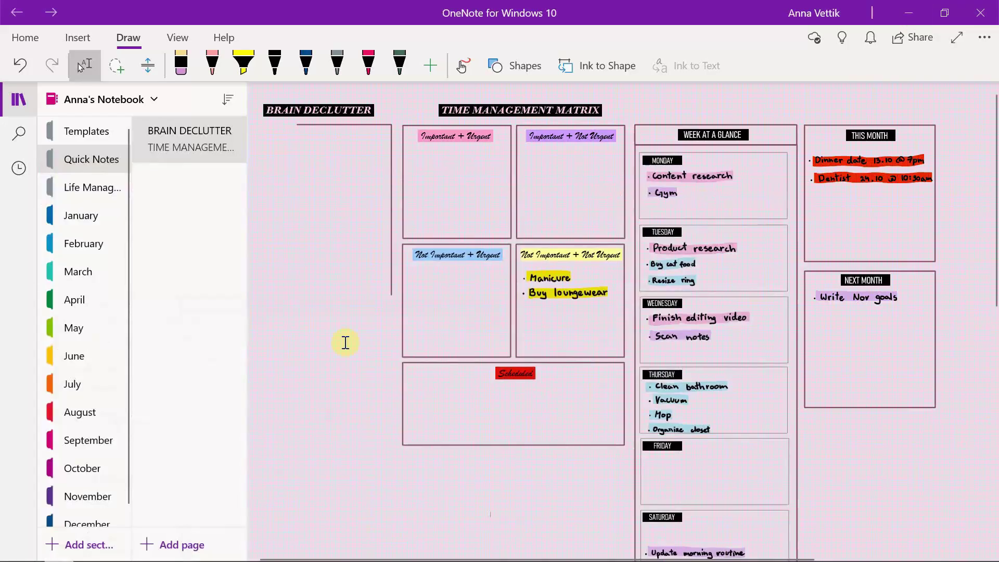
scroll(629, 205, up, 2)
scroll(630, 210, down, 2)
mouse_move(412, 344)
mouse_down()
mouse_move(432, 361)
mouse_move(448, 354)
mouse_up()
drag(449, 343, 488, 343)
drag(486, 339, 496, 327)
mouse_move(503, 311)
mouse_down()
mouse_move(517, 329)
mouse_move(530, 276)
mouse_up()
click(536, 283)
drag(526, 289, 535, 274)
scroll(628, 208, down, 3)
scroll(628, 208, up, 2)
scroll(629, 209, up, 2)
scroll(628, 208, down, 1)
click(181, 65)
mouse_move(424, 364)
mouse_down()
mouse_move(481, 346)
mouse_move(487, 326)
mouse_up()
Cross out the Monday to Wednesday tasks, Clean bathroom, Vacuum, Mop and Update morning routine with the black pen.
click(275, 64)
click(274, 64)
click(348, 133)
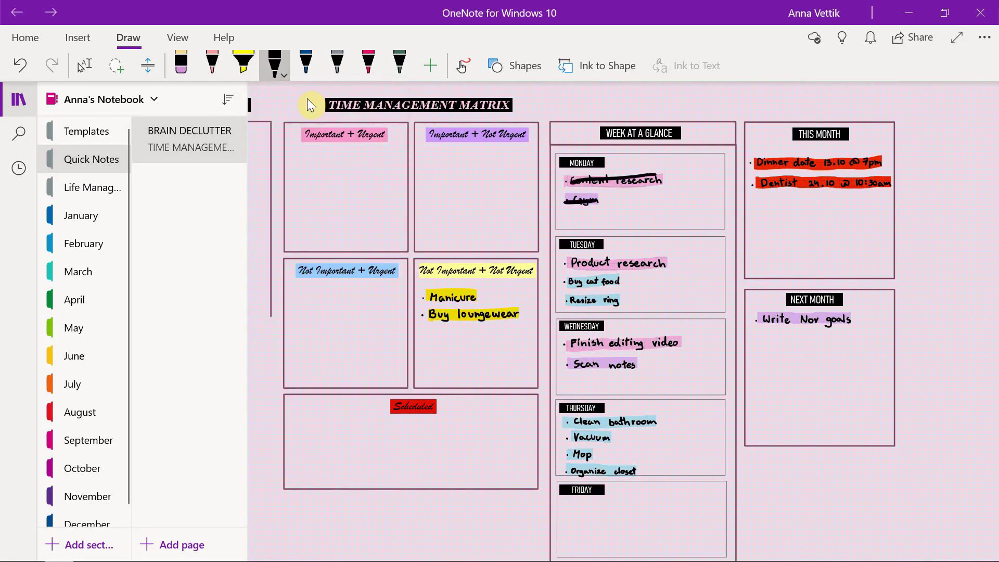
drag(578, 265, 666, 257)
drag(577, 347, 681, 337)
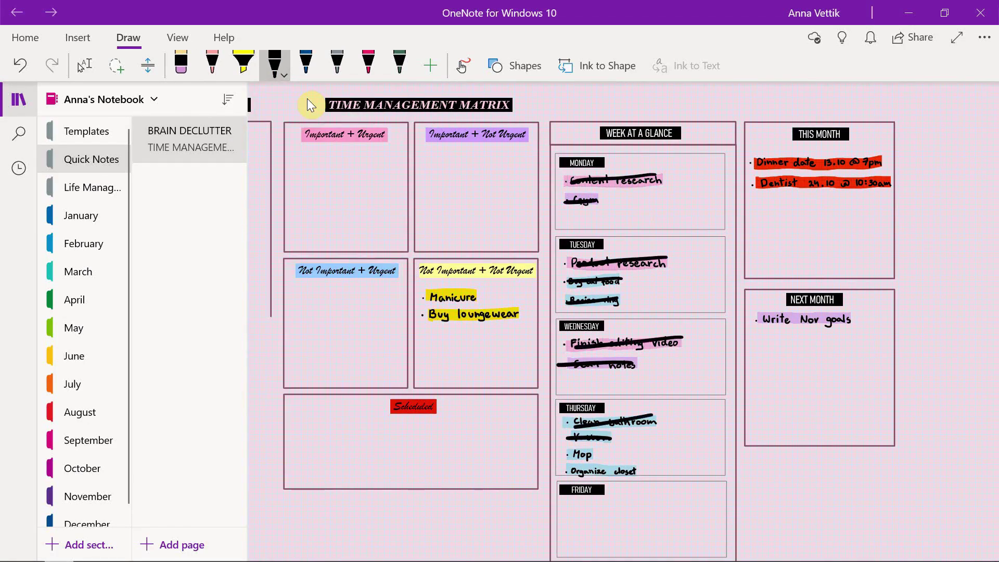
drag(564, 457, 597, 453)
scroll(310, 104, down, 3)
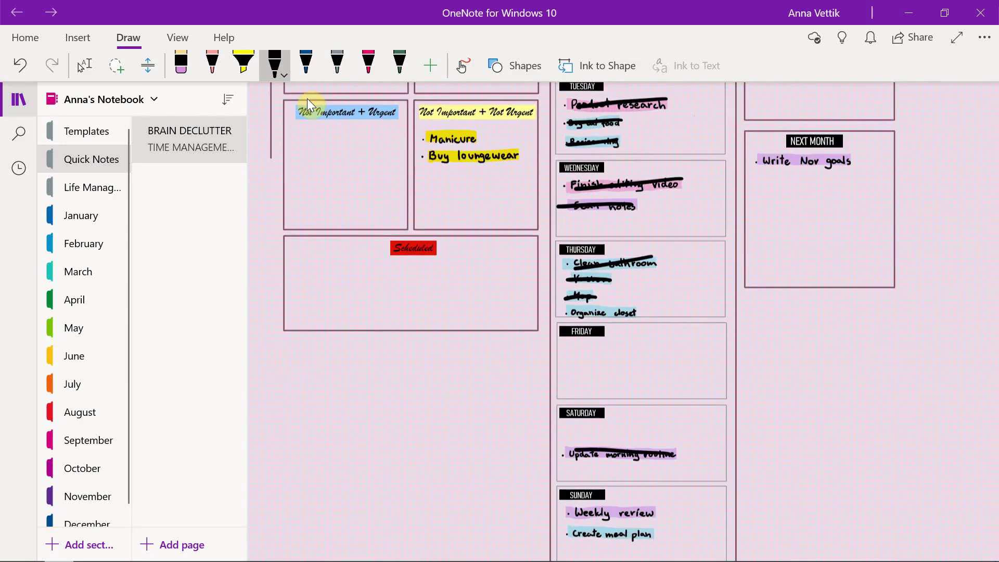
Erase the crossed-out tasks from the Monday to Thursday boxes and the Saturday box, keeping Organize closet.
scroll(308, 98, up, 2)
click(181, 62)
drag(572, 100, 660, 97)
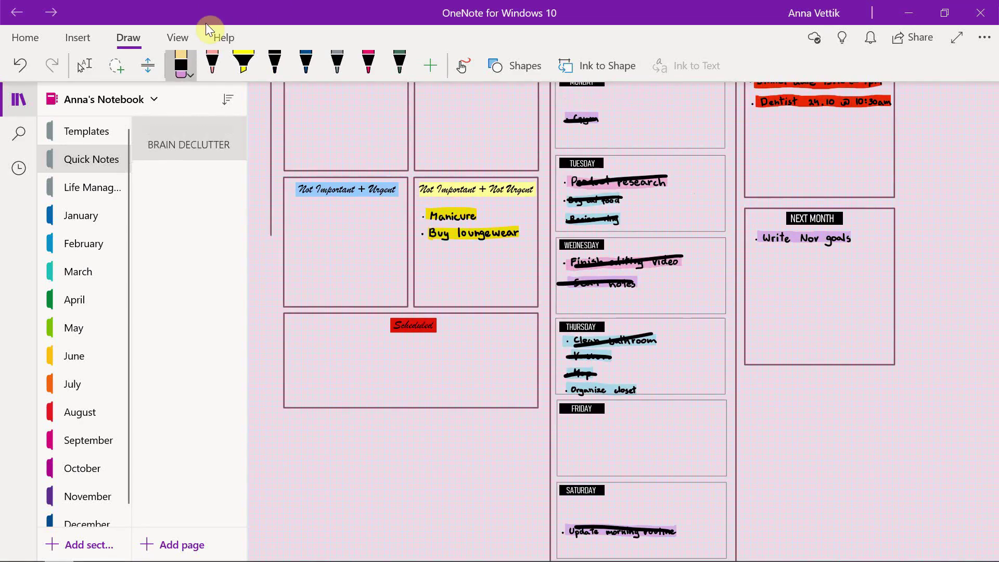
drag(567, 119, 597, 118)
drag(572, 183, 665, 182)
drag(570, 201, 621, 199)
drag(568, 220, 619, 218)
drag(565, 262, 683, 261)
drag(622, 263, 679, 263)
drag(557, 282, 637, 282)
mouse_move(564, 339)
mouse_down()
mouse_move(657, 340)
mouse_move(603, 317)
mouse_move(565, 318)
mouse_up()
Cross out Weekly review and Create meal plan in the Sunday box and erase both entries.
scroll(680, 276, down, 4)
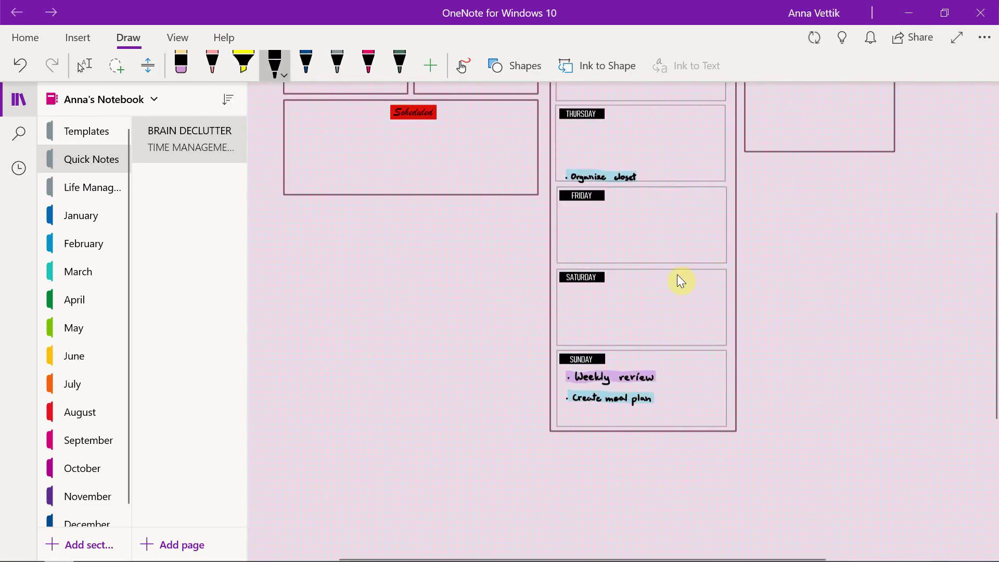
drag(569, 381, 663, 372)
drag(570, 399, 651, 396)
drag(567, 377, 664, 375)
drag(569, 398, 652, 397)
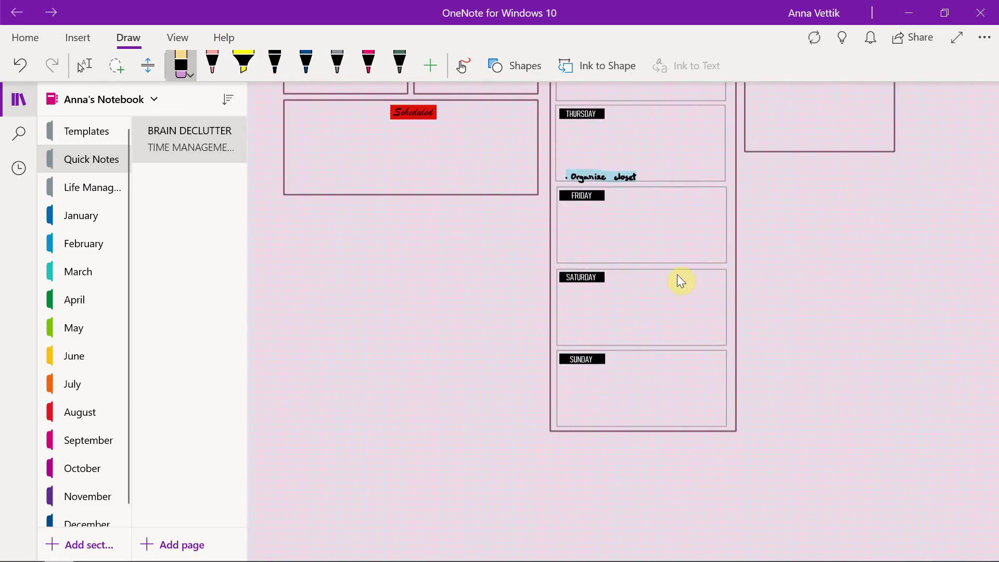
scroll(676, 275, up, 4)
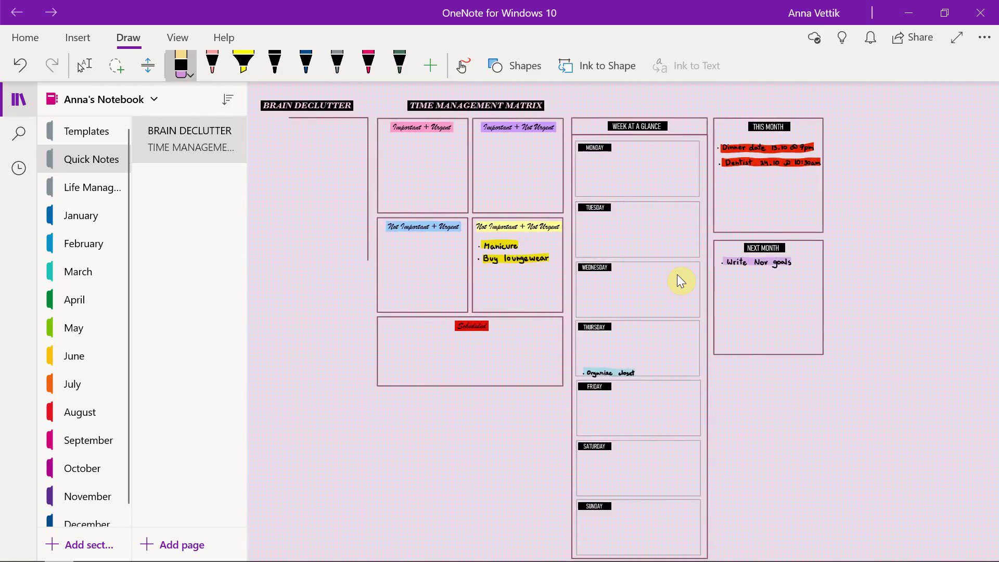